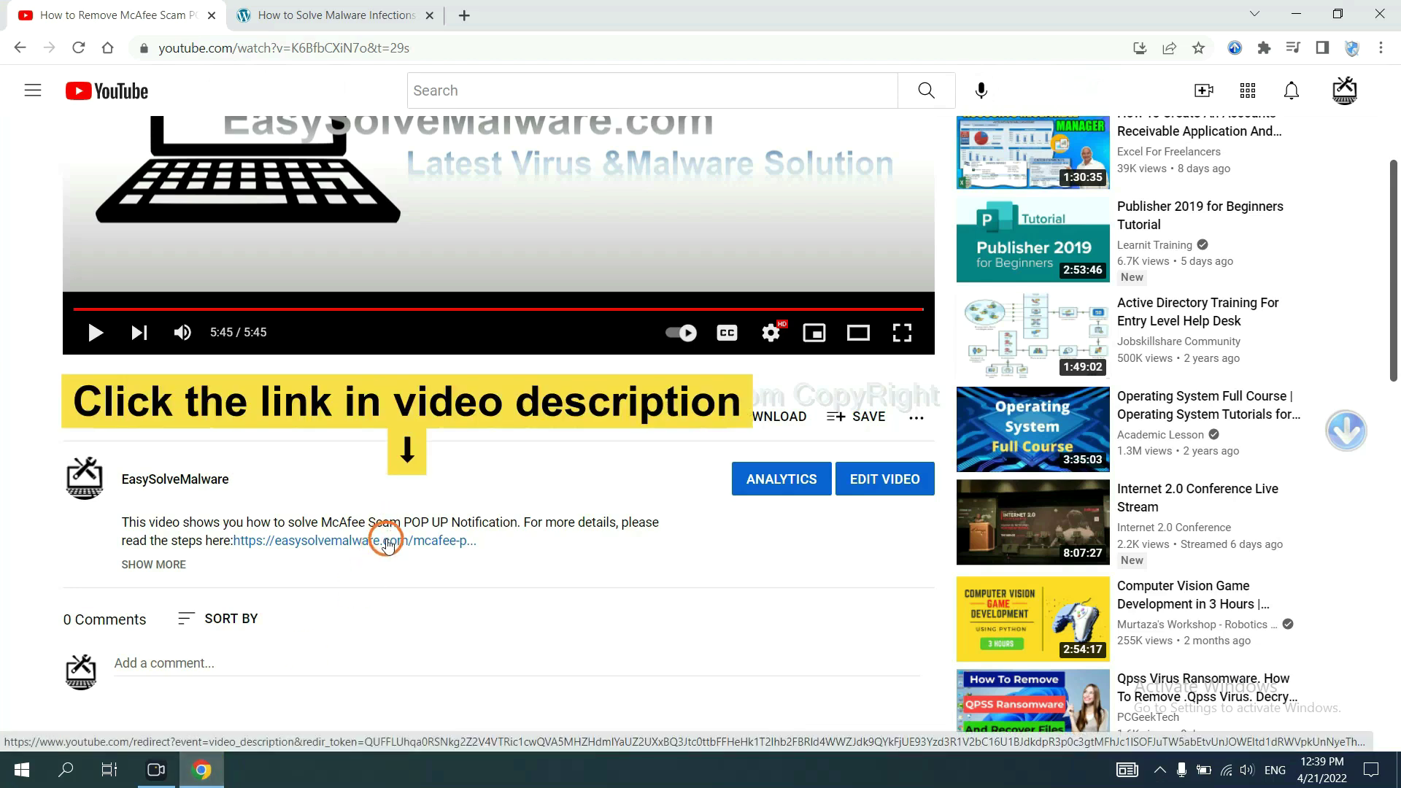
- Scroll to Section A and run SpyHunter-Installer.exe from Chrome's download bar
scroll(1396, 378, "down", 1)
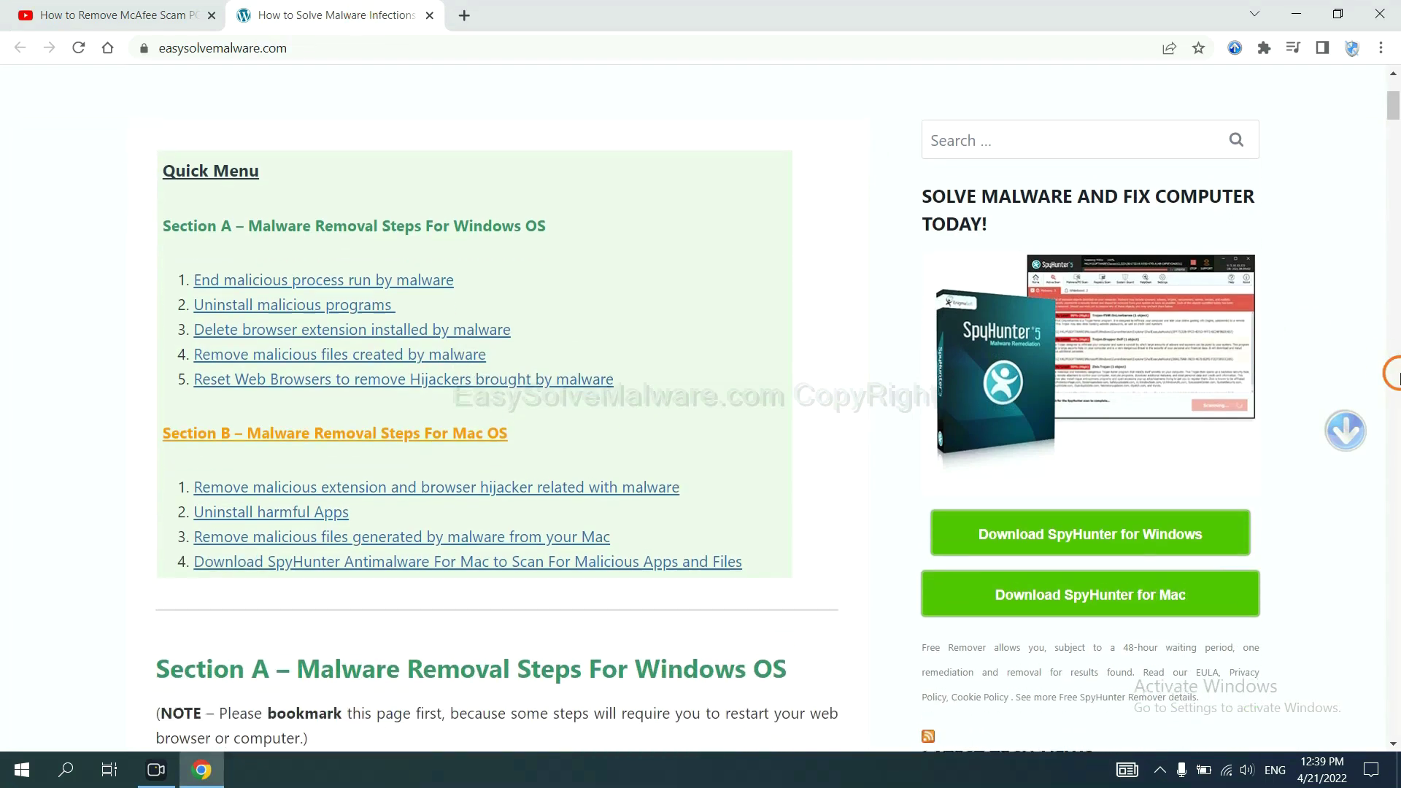
scroll(1394, 369, "down", 2)
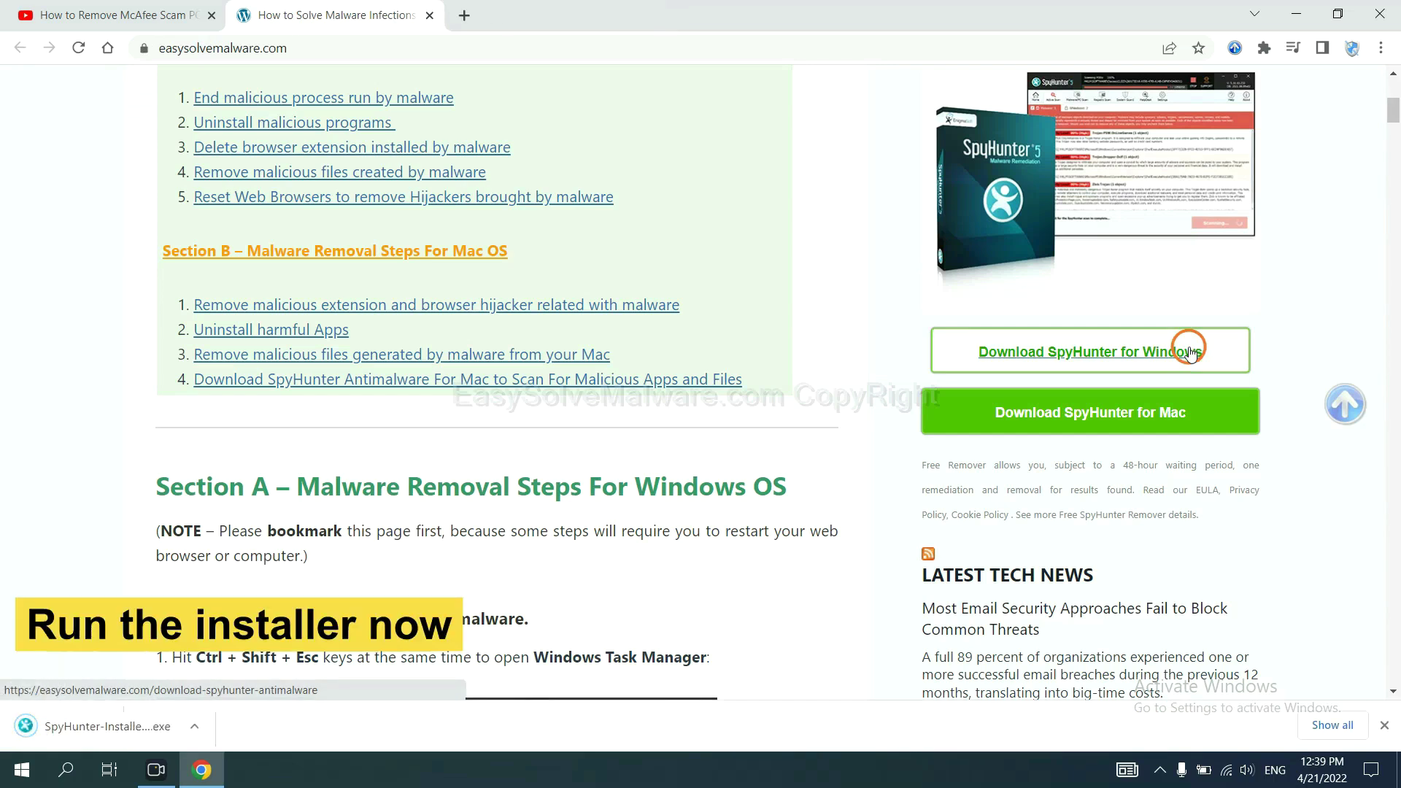
left_click(88, 730)
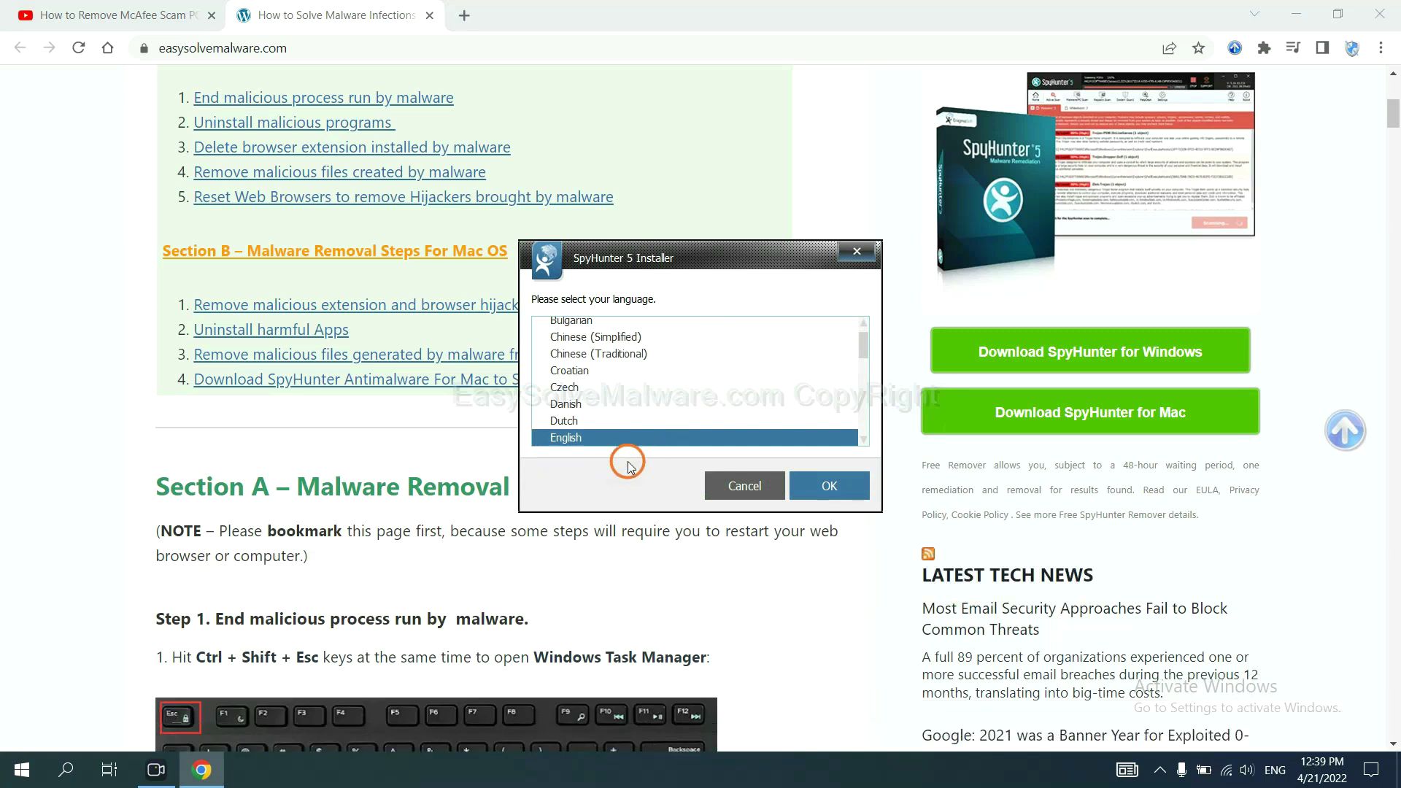
- Install SpyHunter 5 in English, accepting the EULA and Privacy Policy, and finish setup
left_click(807, 483)
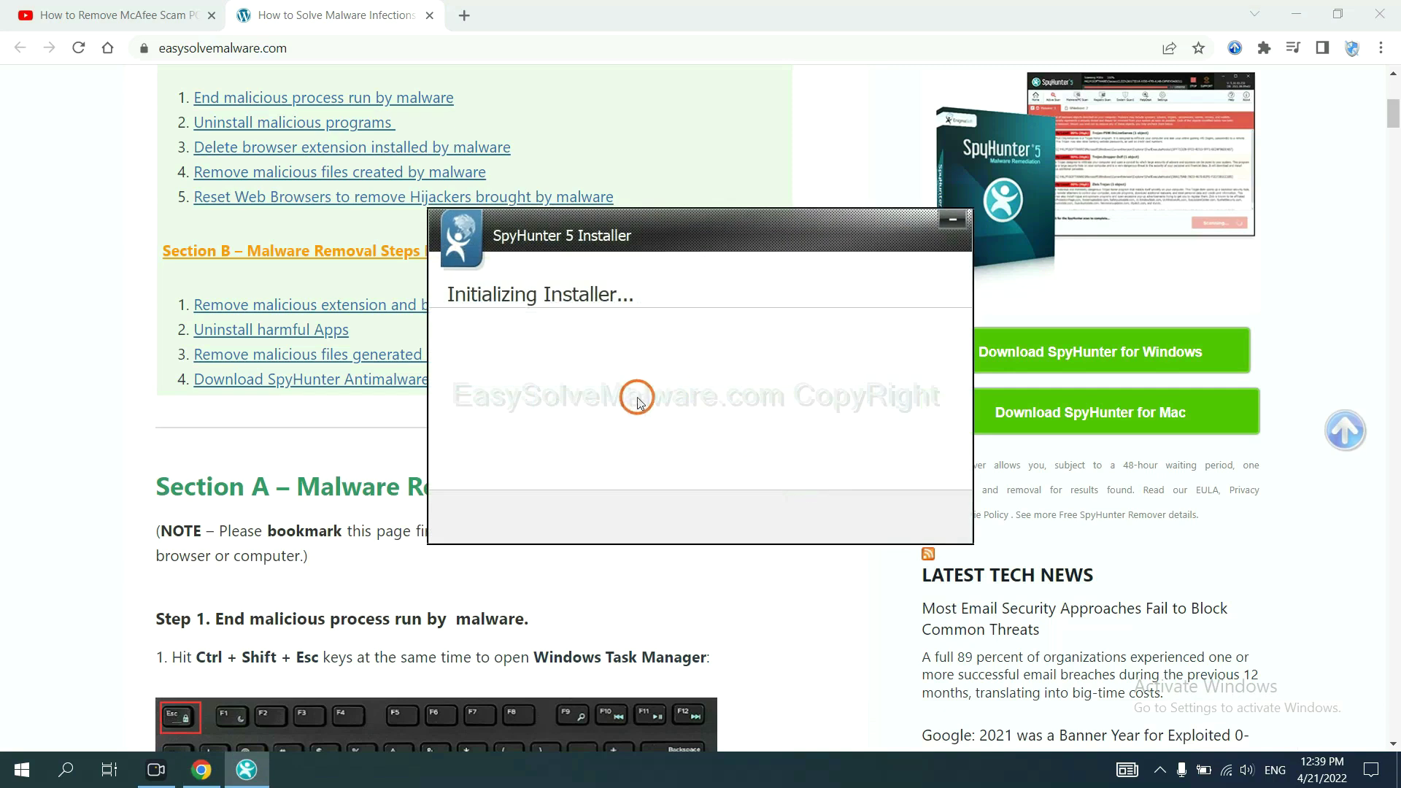
left_click(595, 401)
left_click(451, 351)
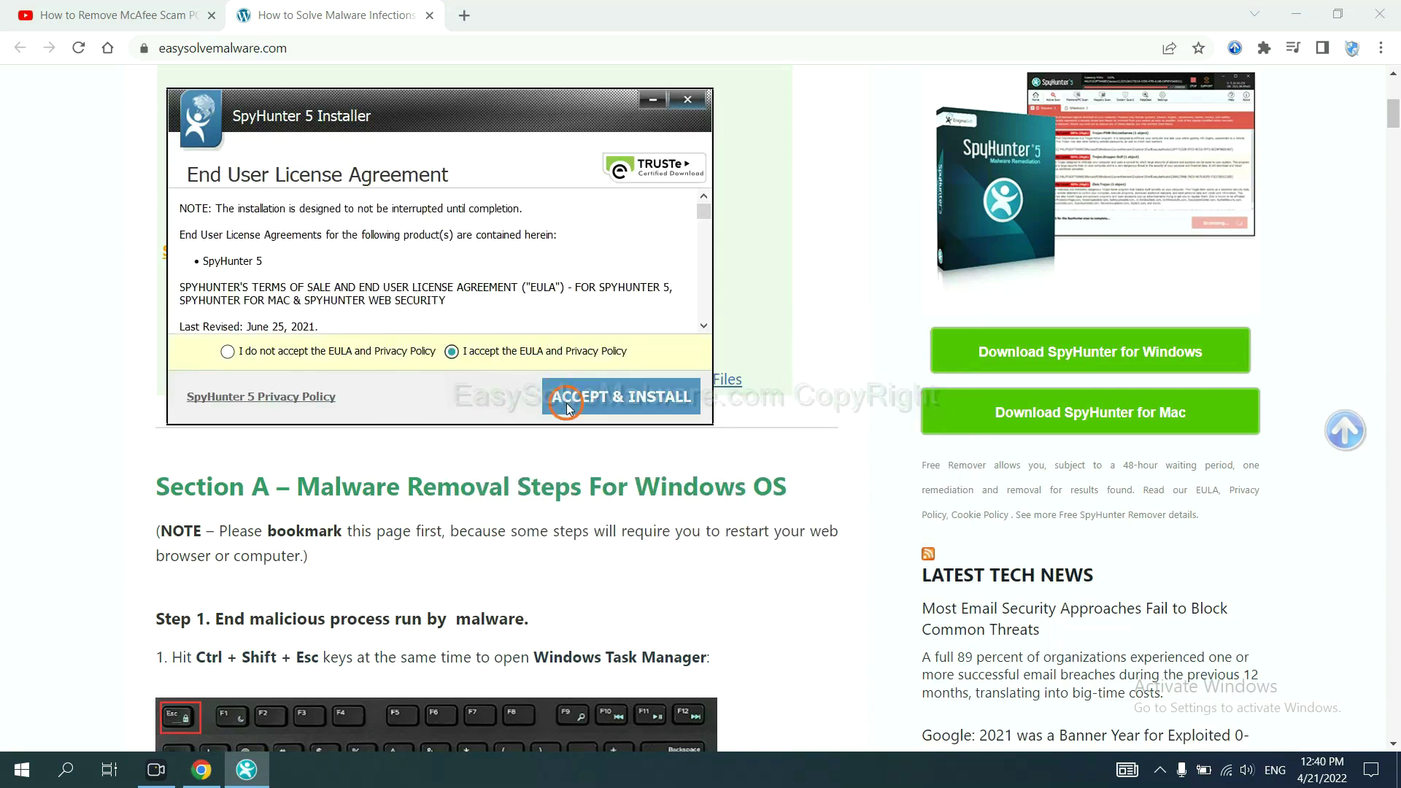
left_click(567, 405)
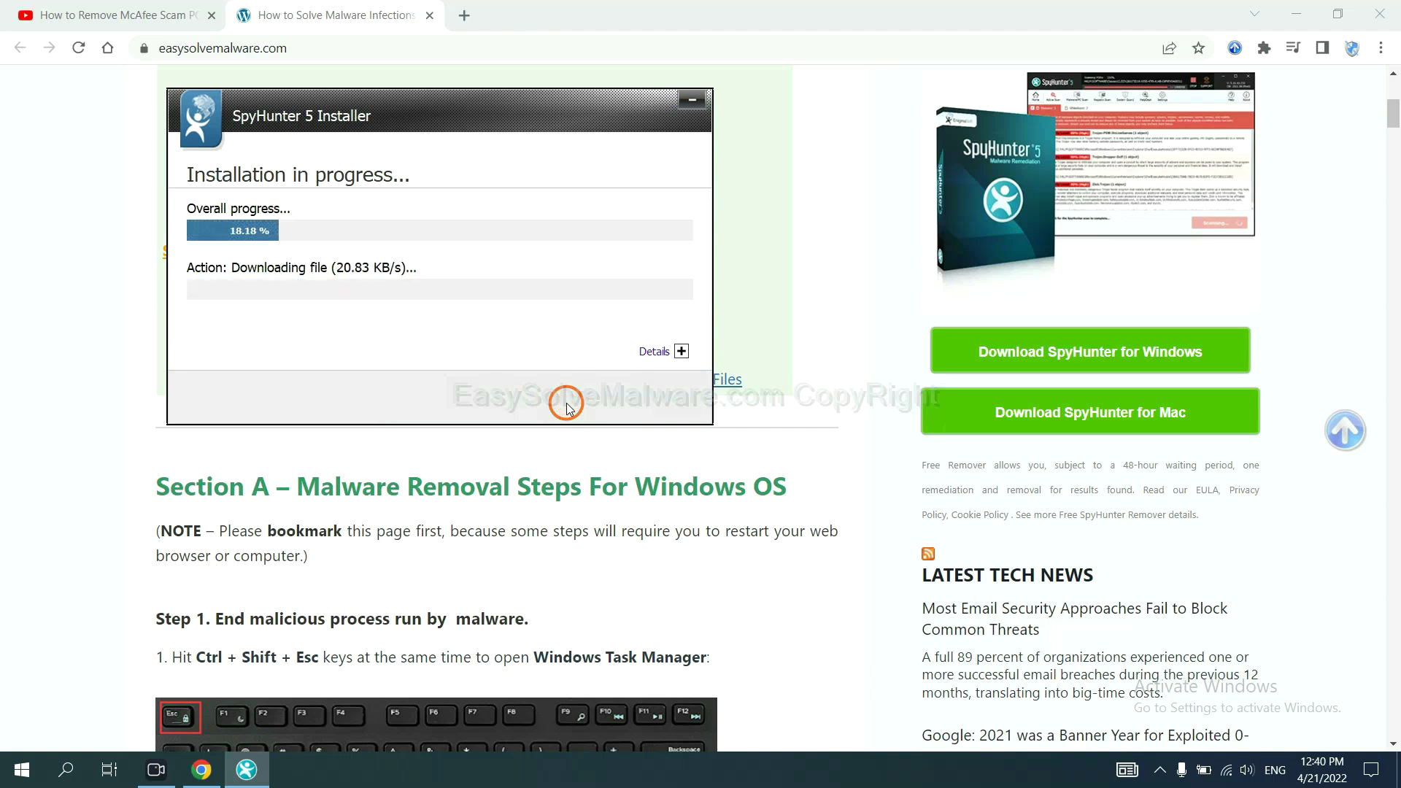
left_click(686, 492)
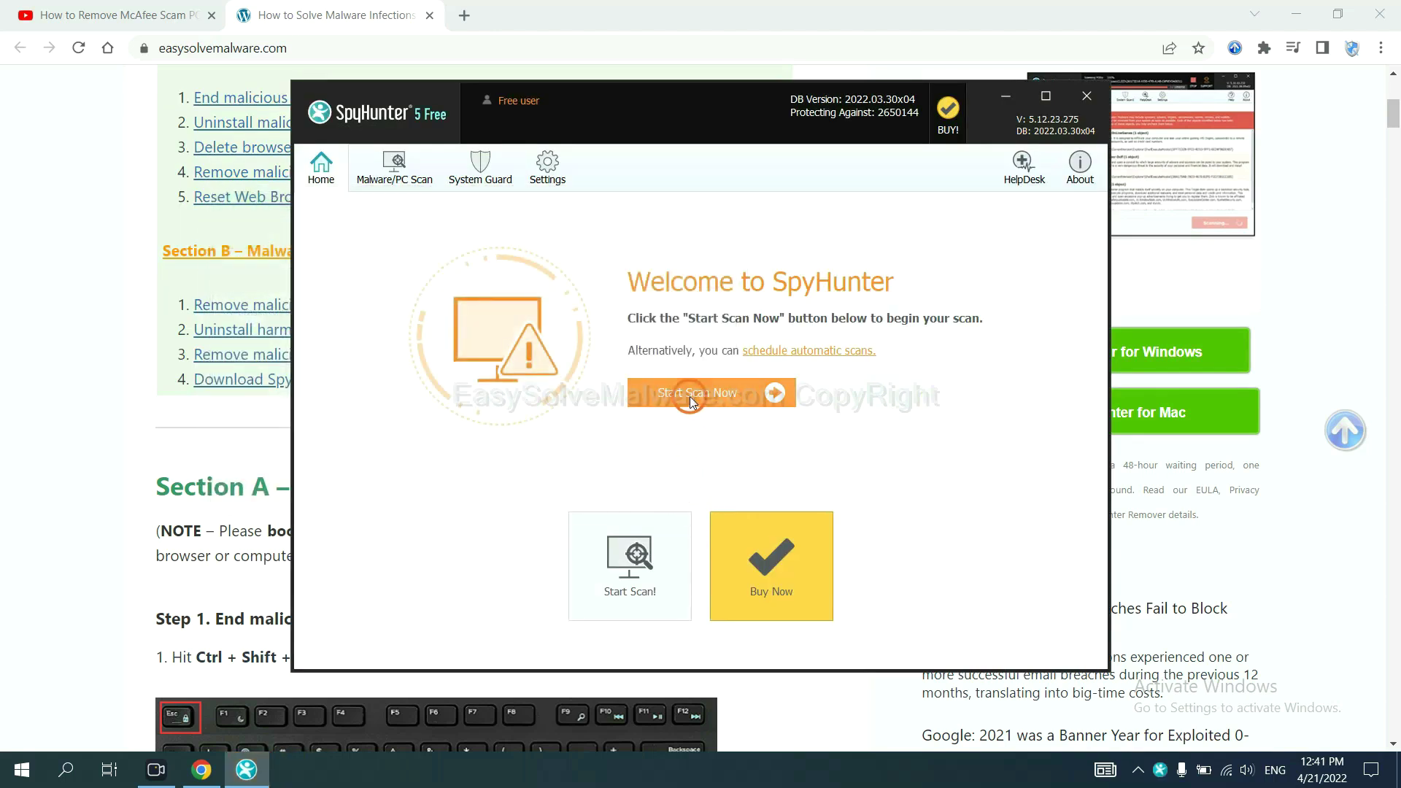
- Scan the computer with SpyHunter and continue past the remove360.bat detection to registration
left_click(690, 400)
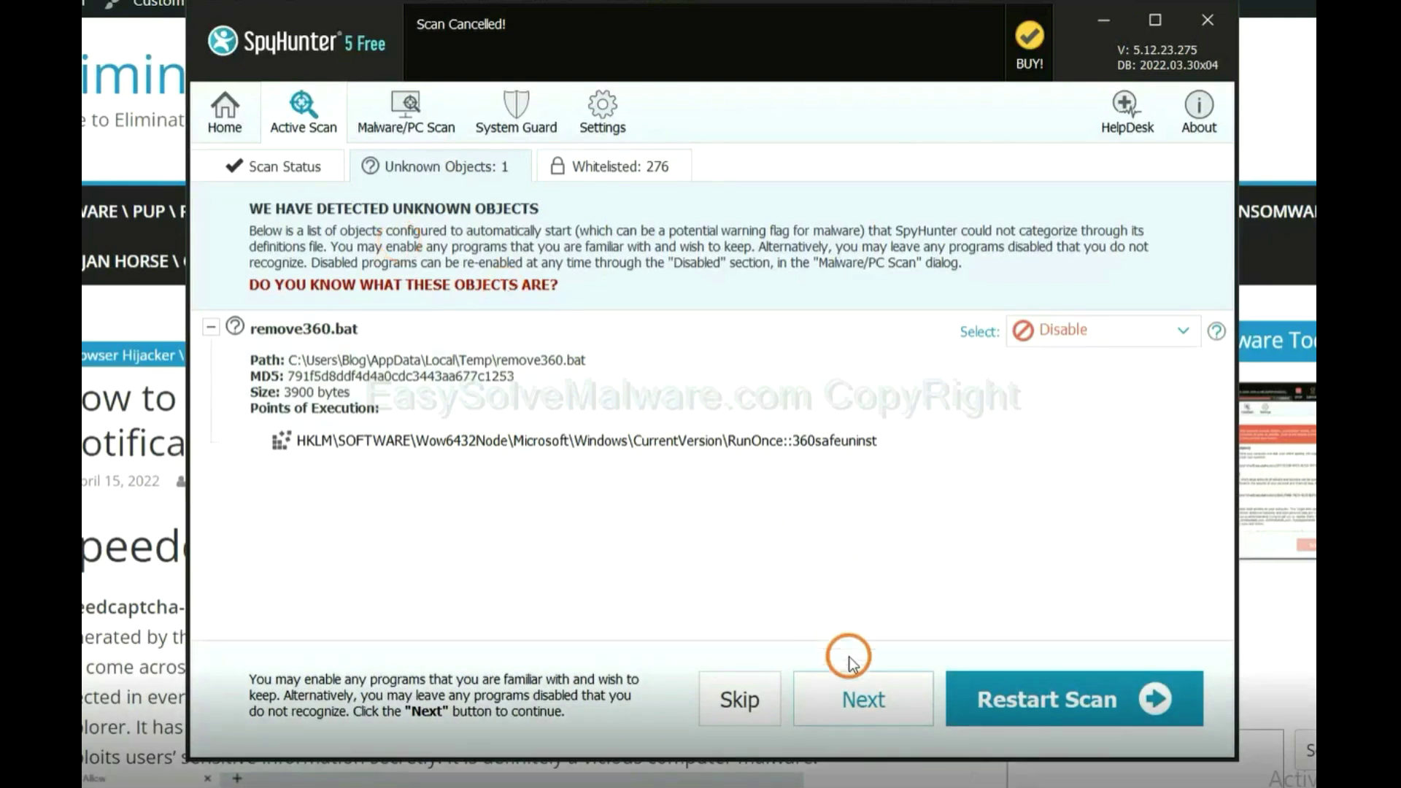
left_click(861, 698)
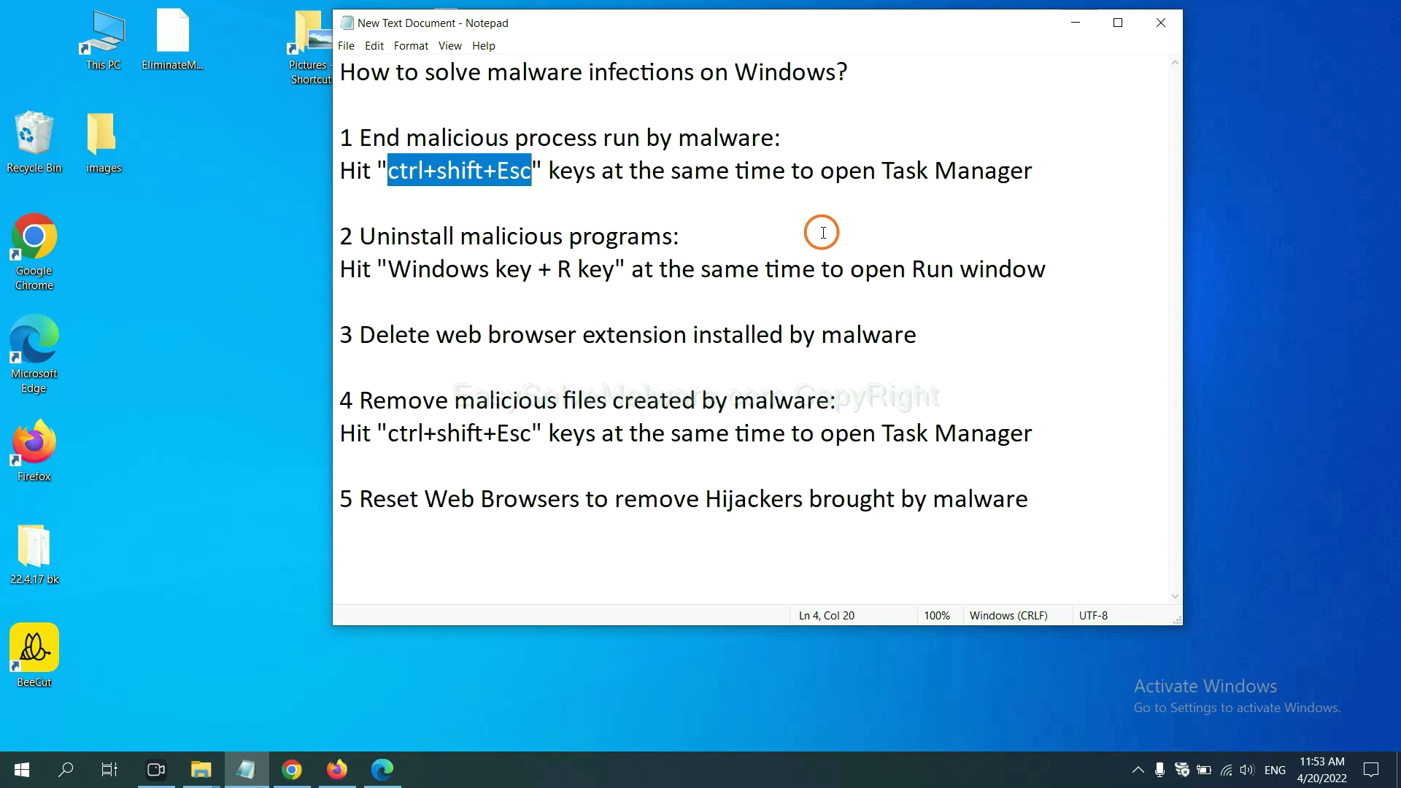
left_click(494, 175)
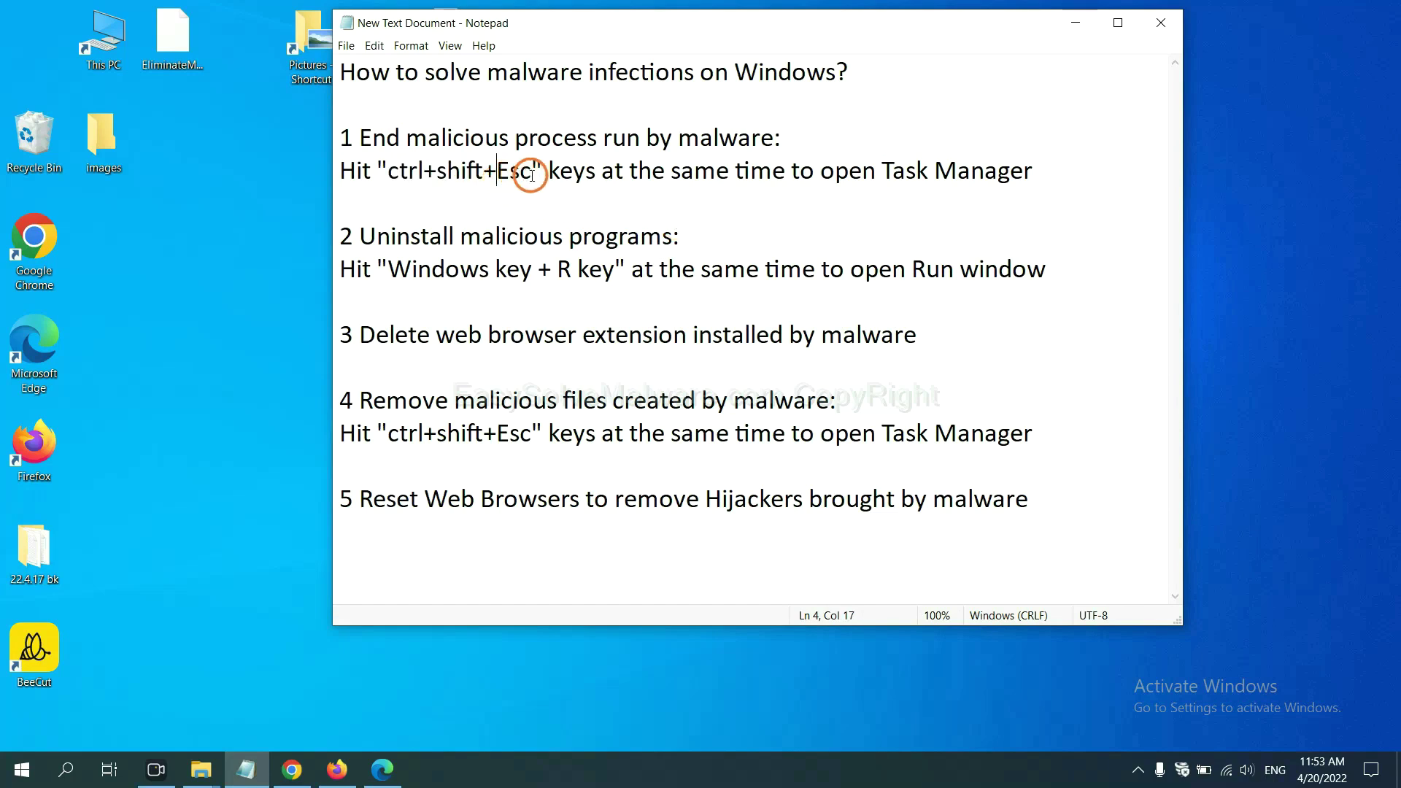
left_click_drag(532, 175, 392, 175)
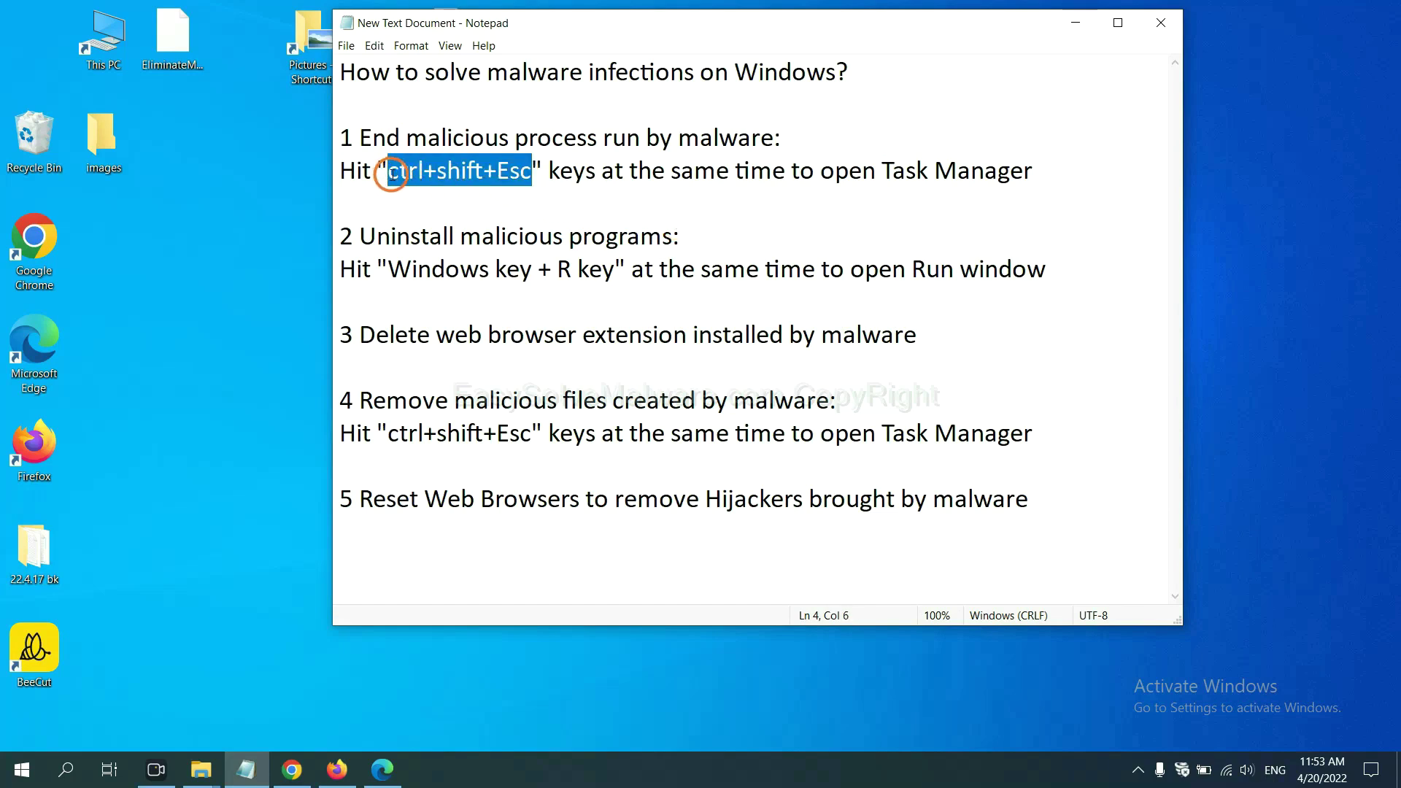
key("ctrl+shift+Escape")
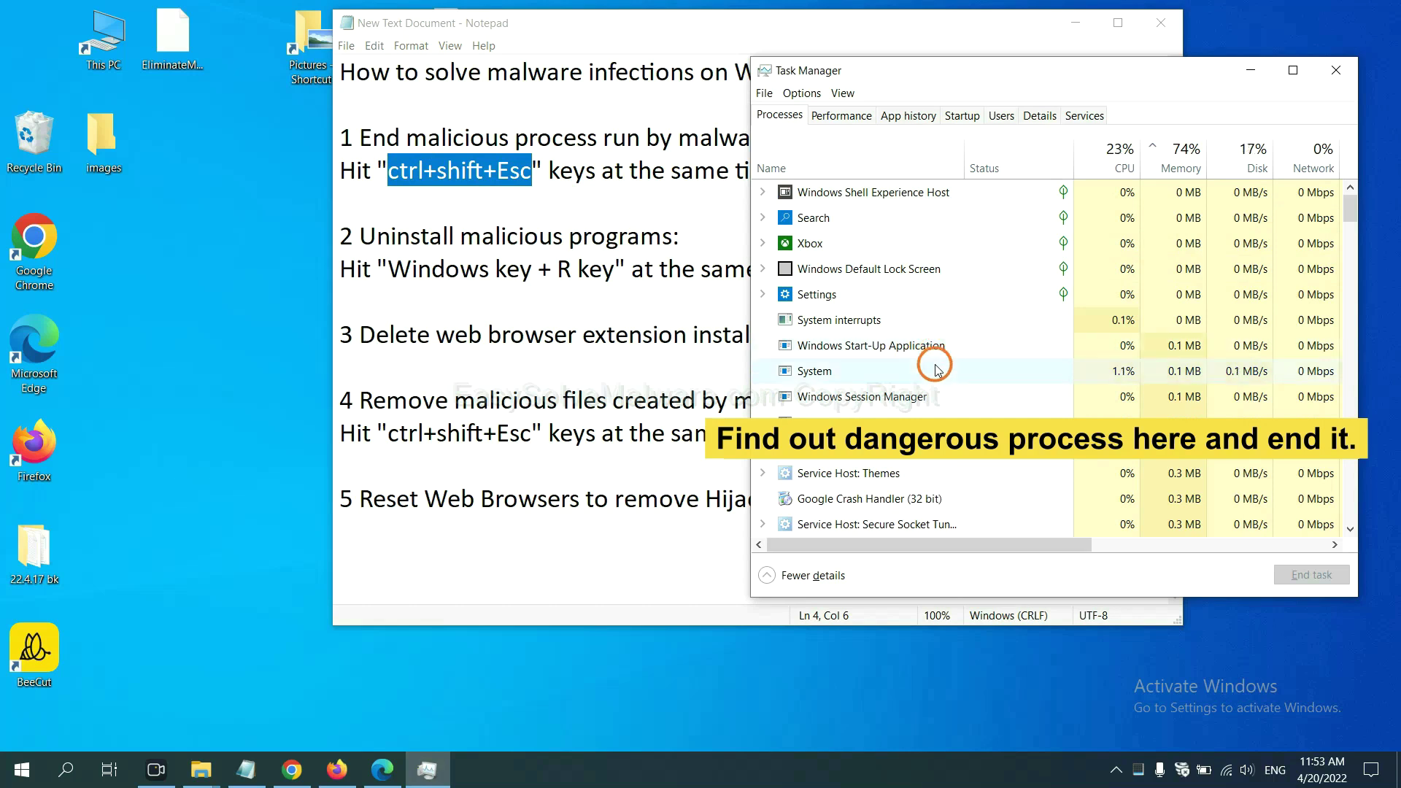
left_click(937, 370)
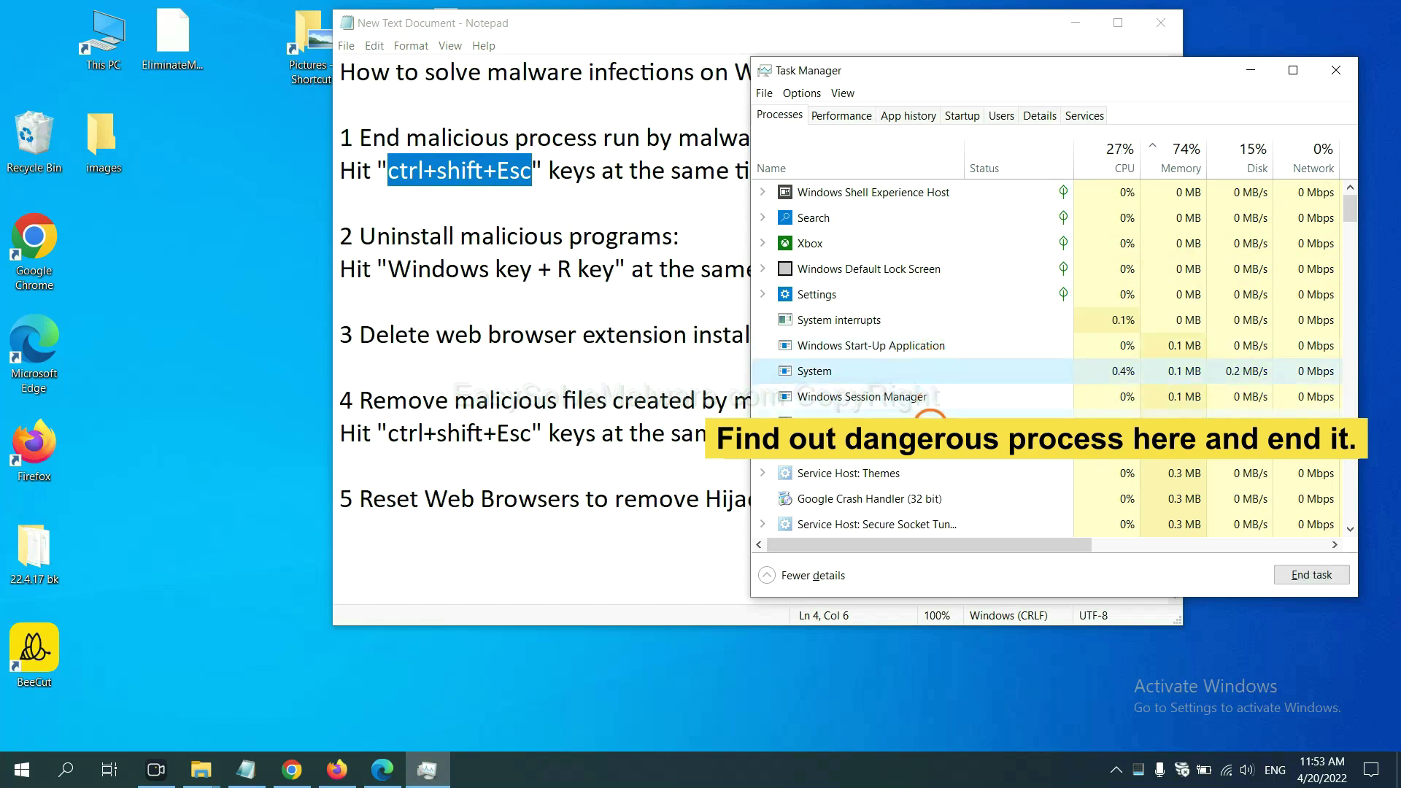
left_click(931, 422)
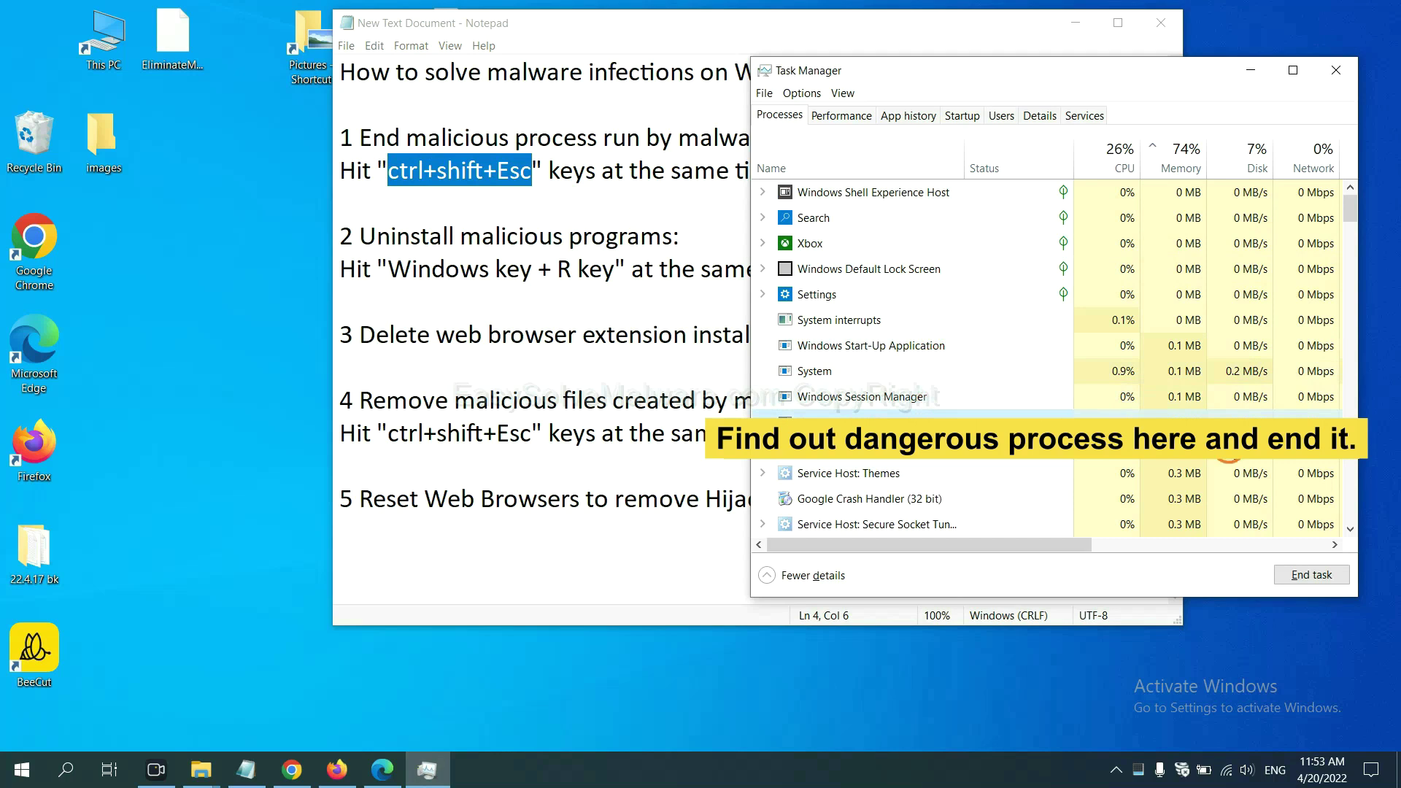
left_click(1324, 575)
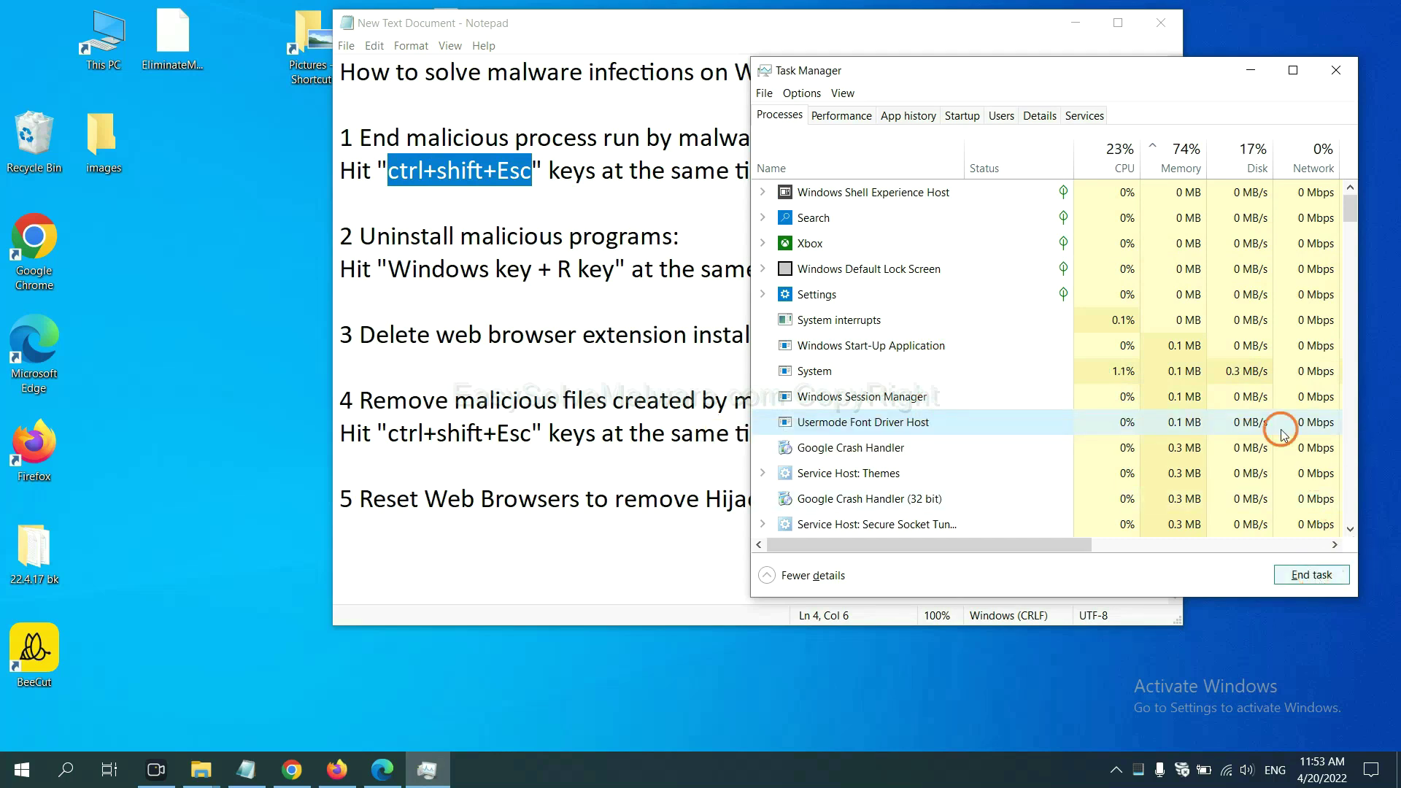
left_click(1330, 71)
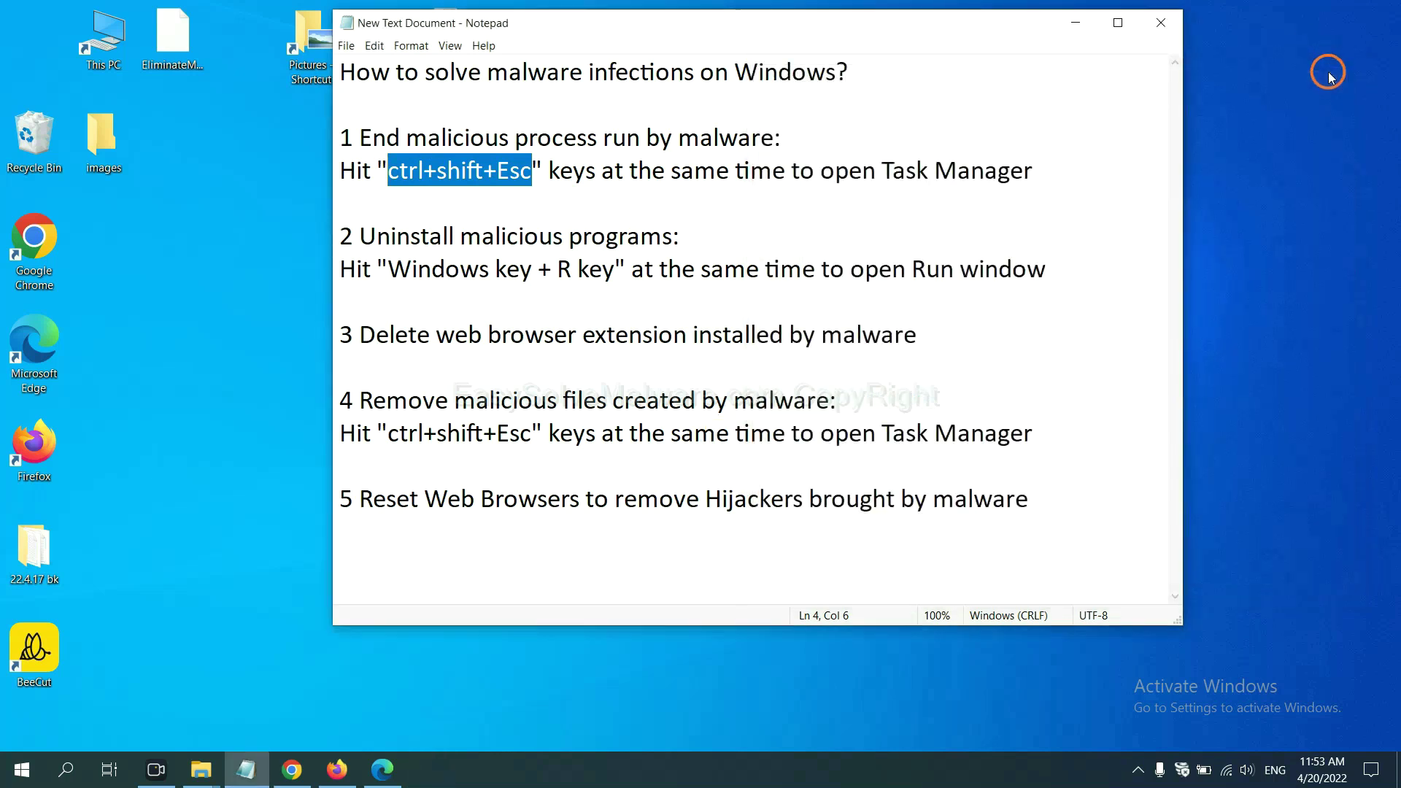
- Highlight the Win+R note in step 2, then run 'control panel' from the Run dialog
key("Down")
key("Down")
key("Down")
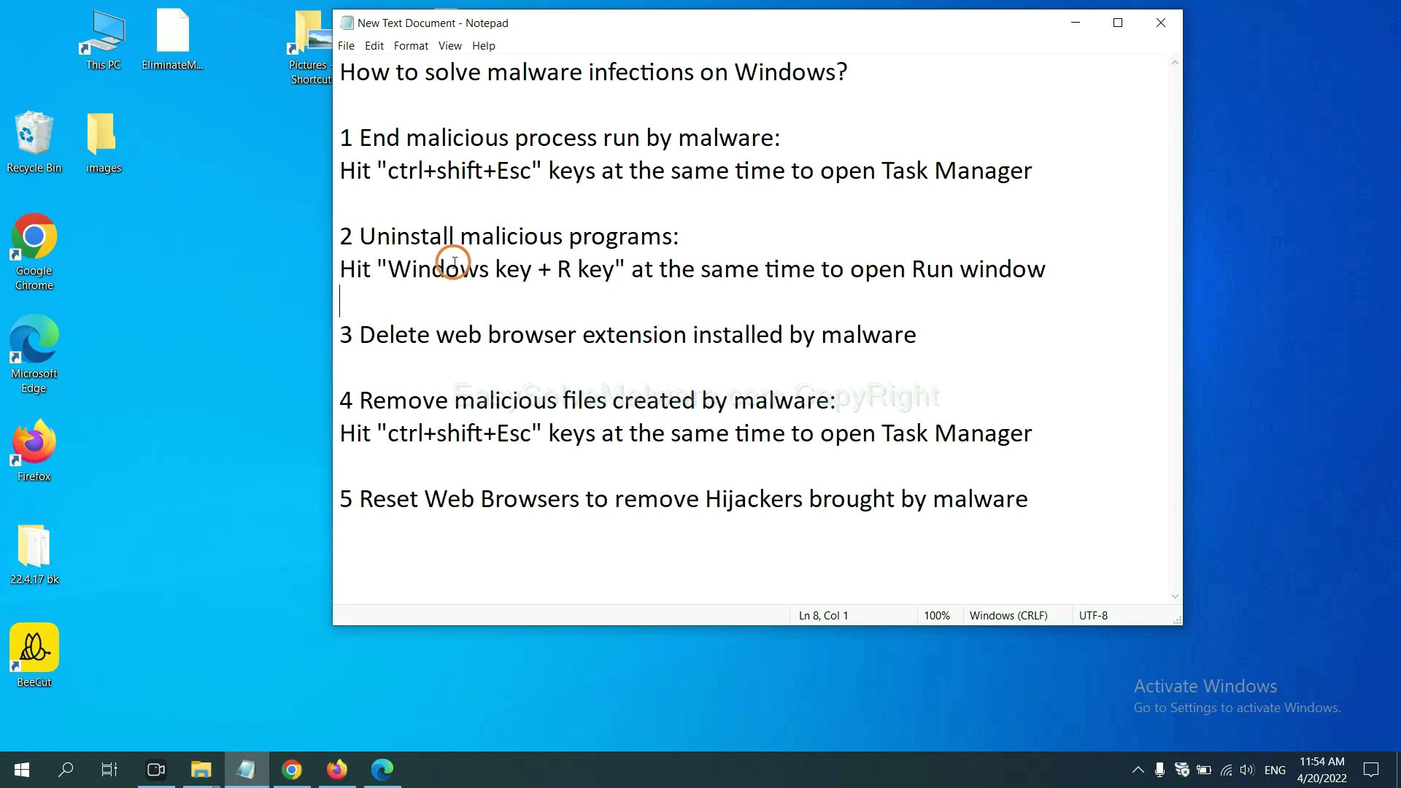
left_click(385, 277)
left_click_drag(384, 278, 610, 285)
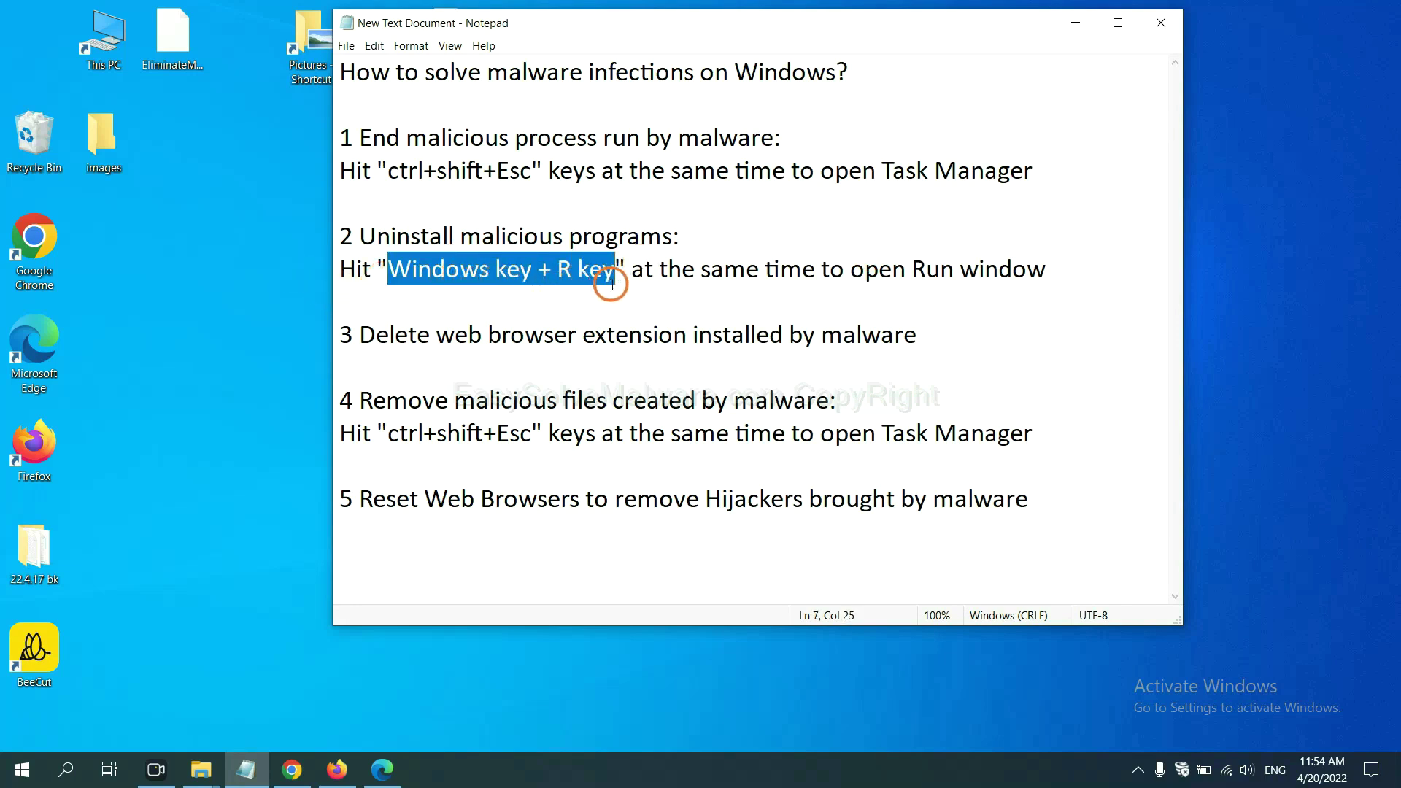
key("super+r")
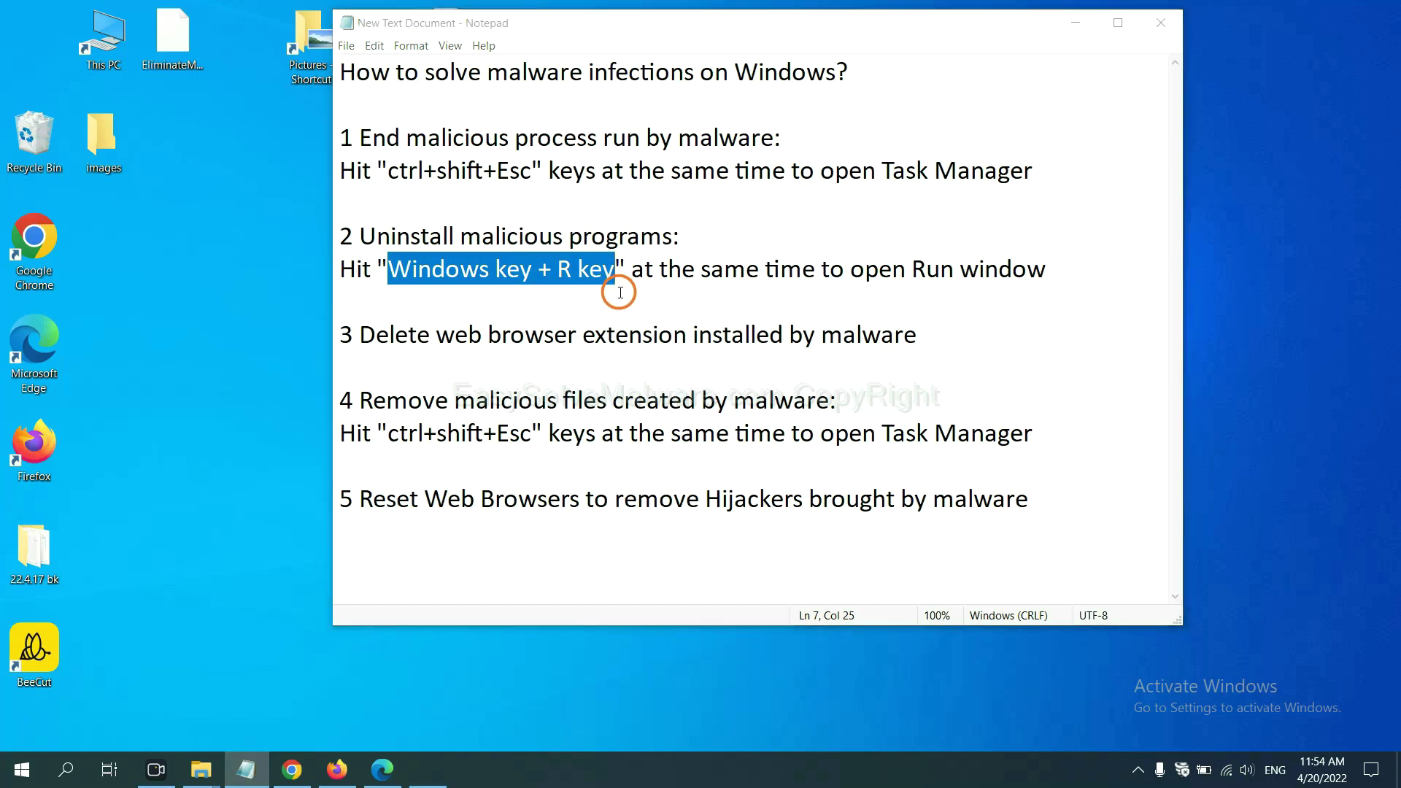
mouse_move(154, 574)
left_mouse_down()
mouse_move(832, 401)
mouse_move(1042, 250)
mouse_move(1071, 246)
left_mouse_up()
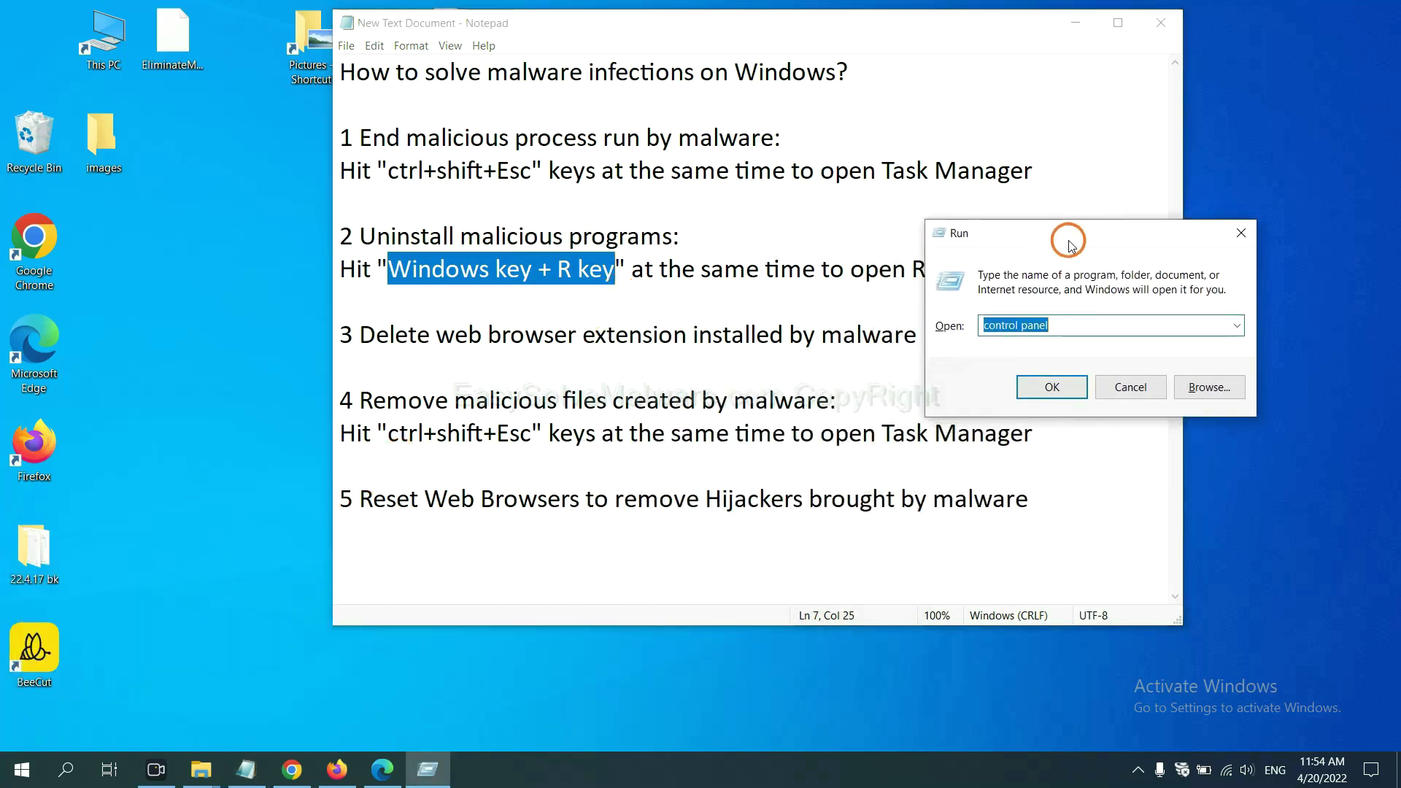
left_click(1080, 327)
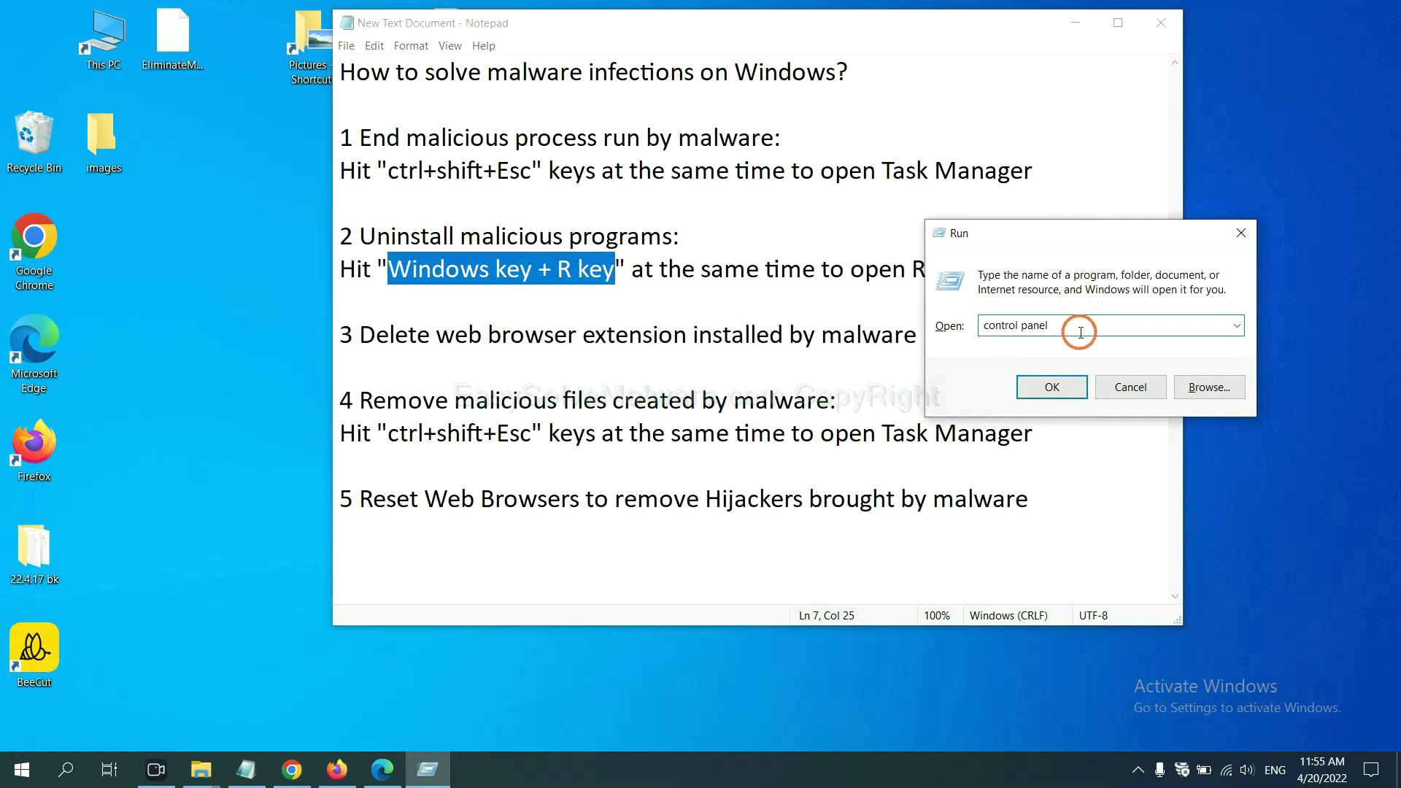
left_click_drag(1066, 330, 956, 327)
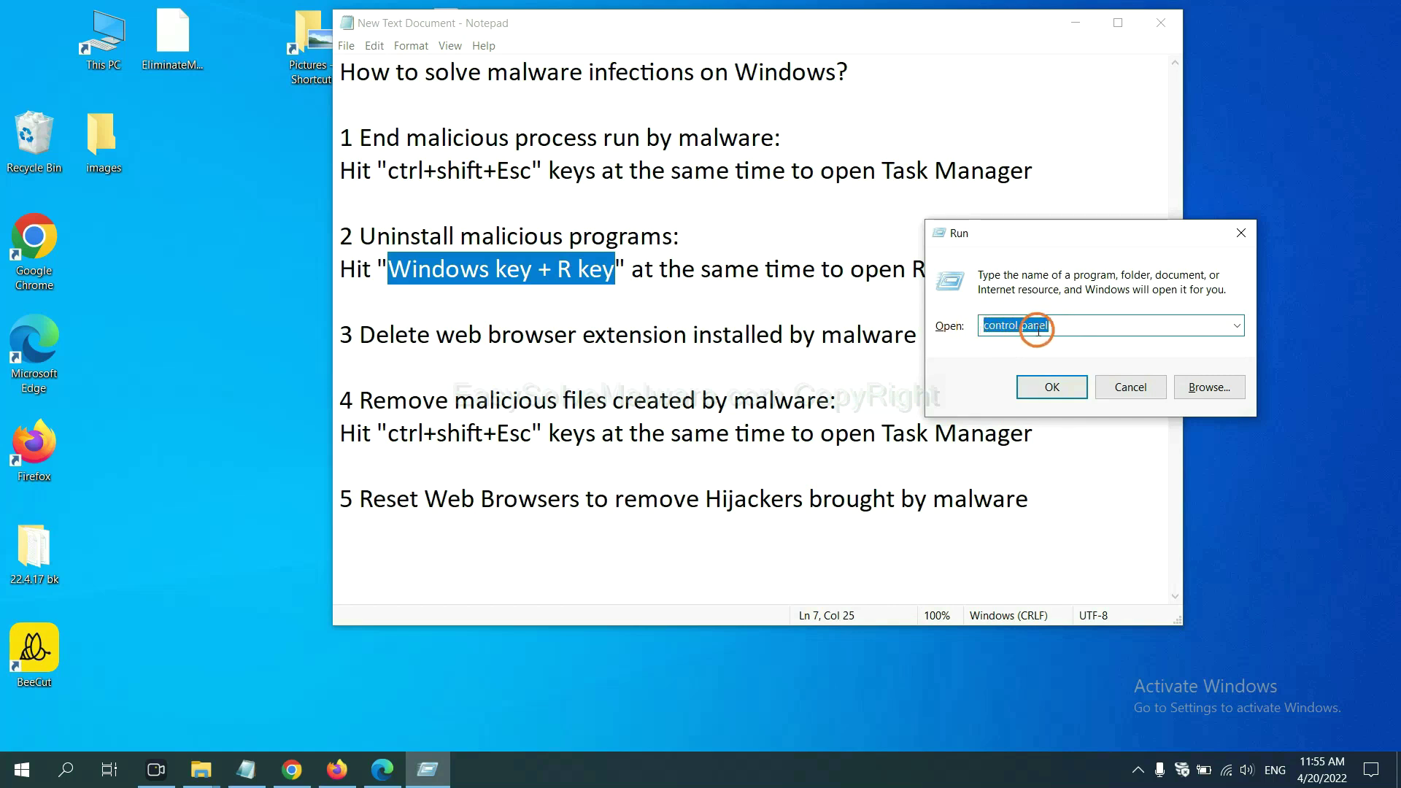
left_click(1043, 394)
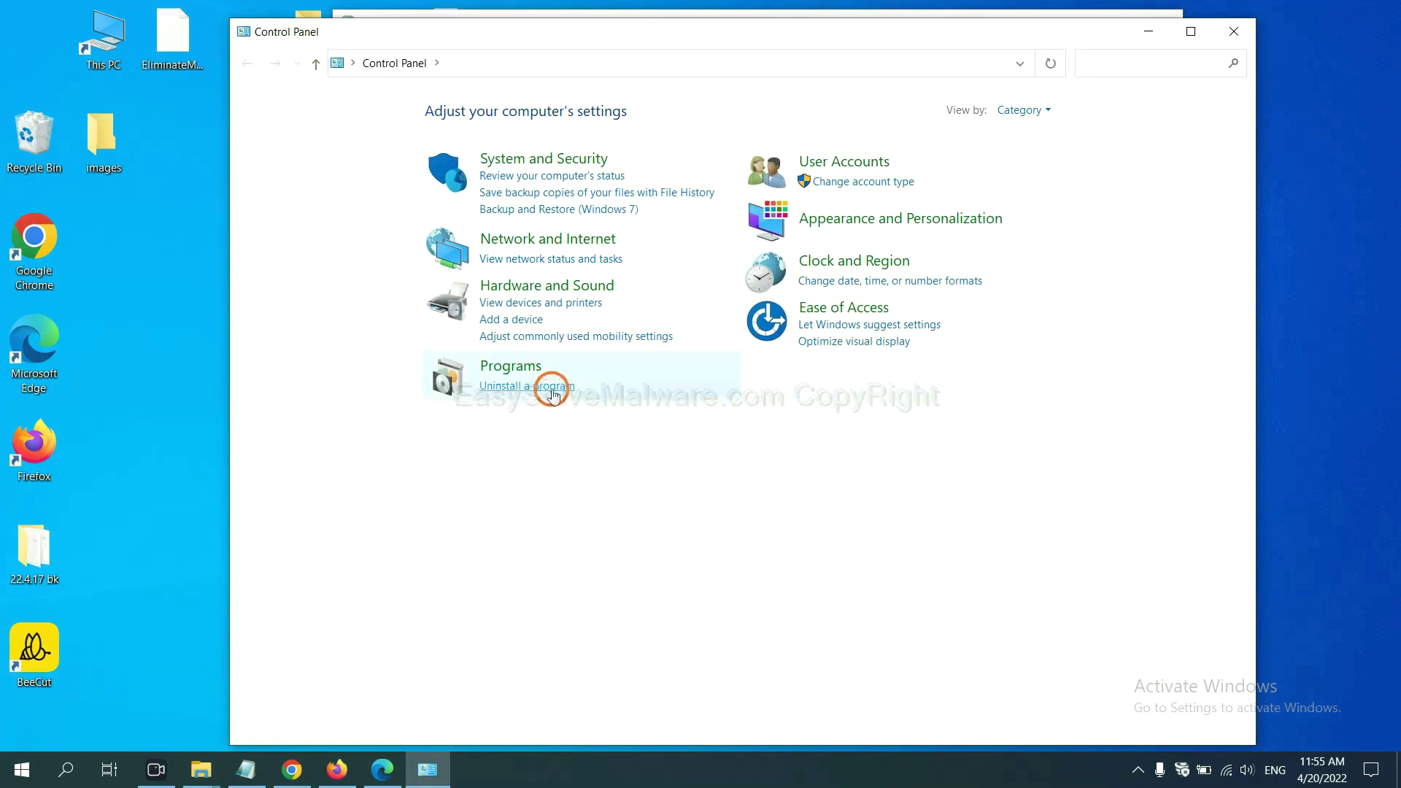
- Open the installed programs list, select Xiph.Org Open Codecs, then close the window
left_click(552, 387)
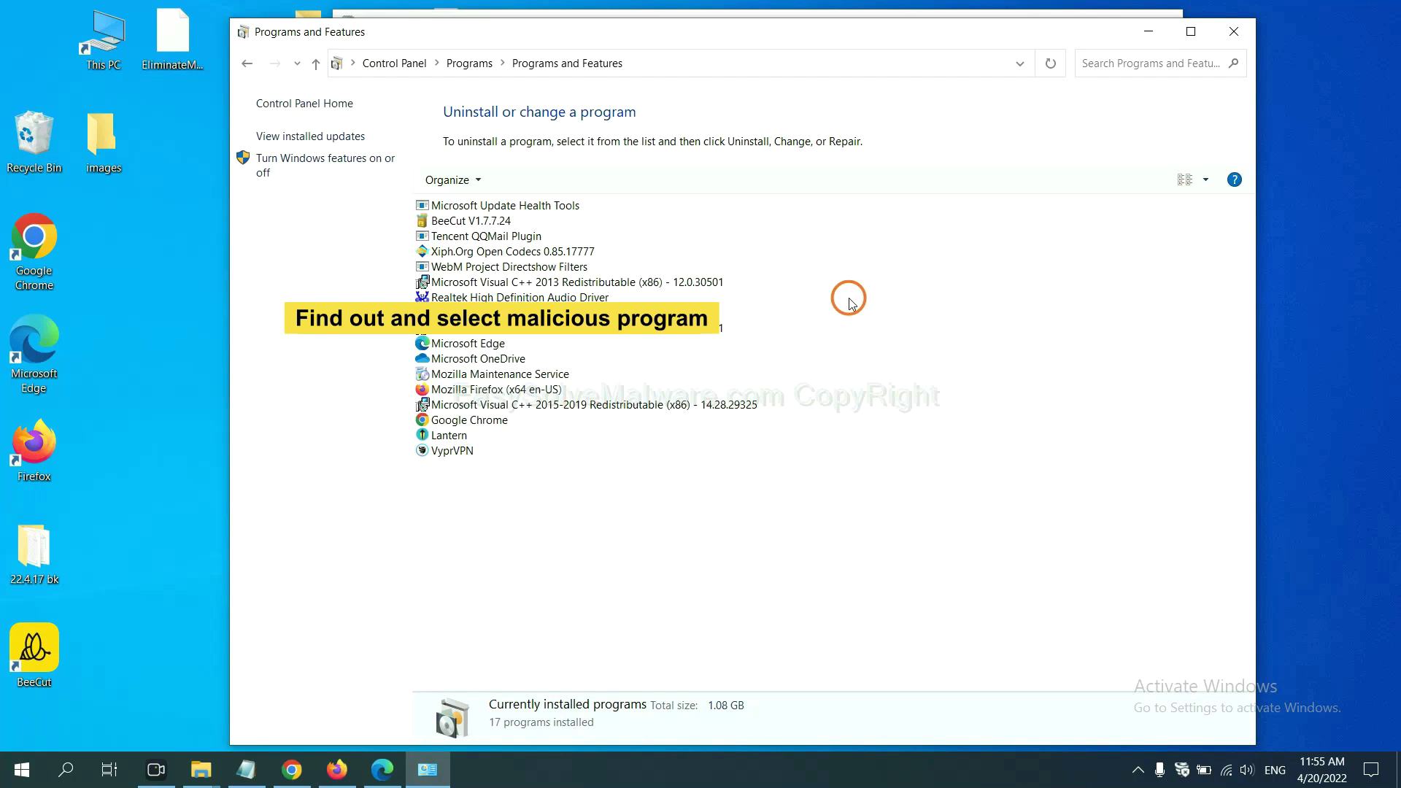
left_click(550, 251)
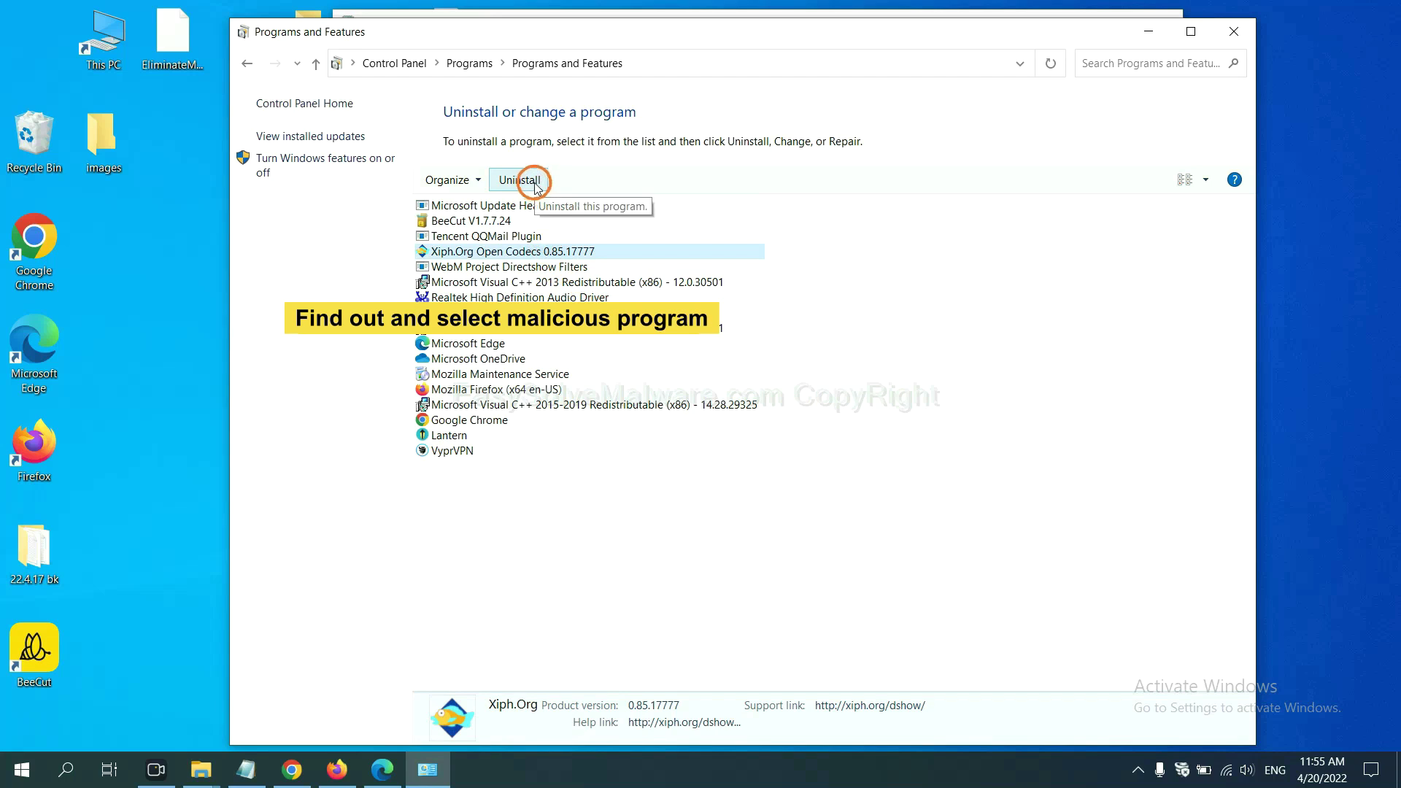
left_click(1240, 35)
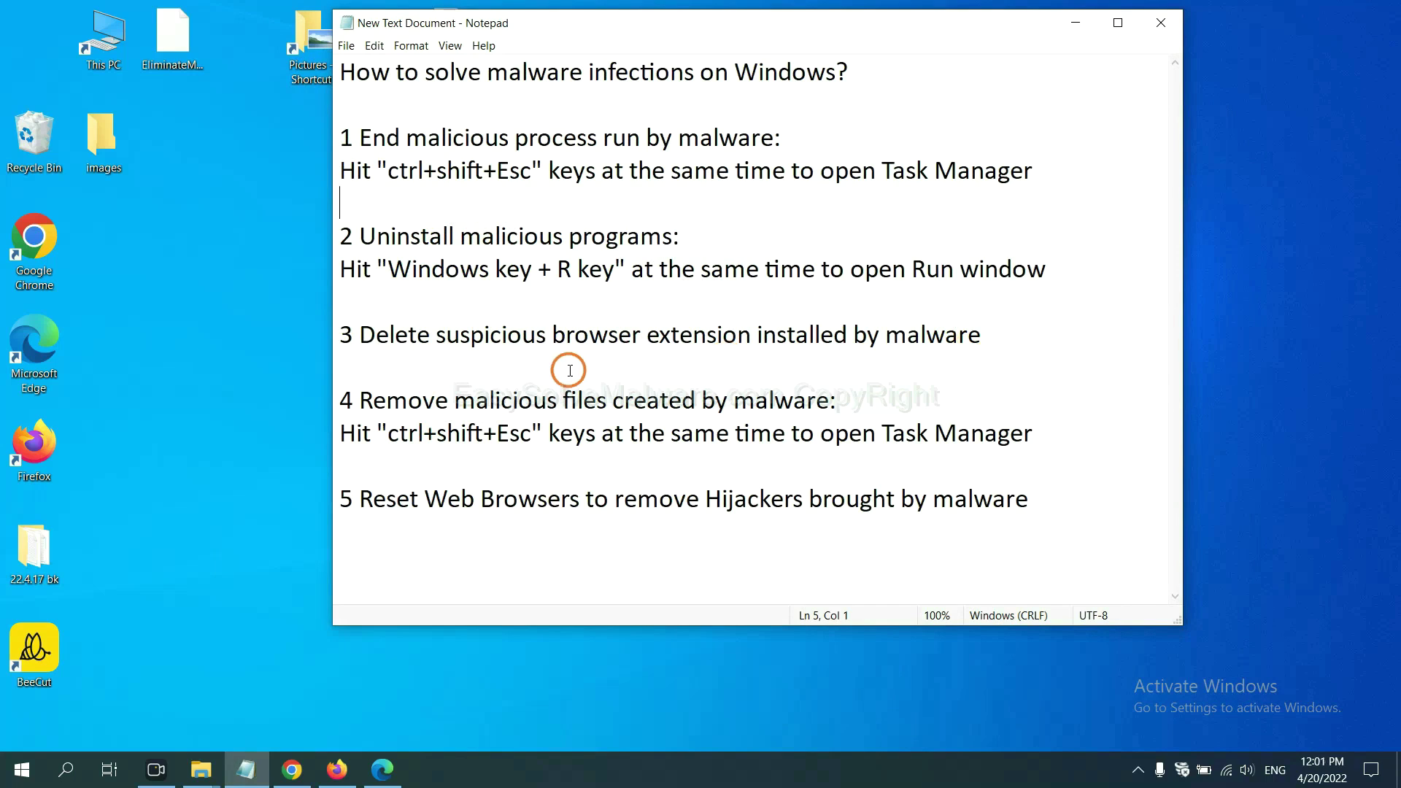
- Open Chrome's Extensions page through More tools, showing the Scroll To Top extension
left_click(303, 769)
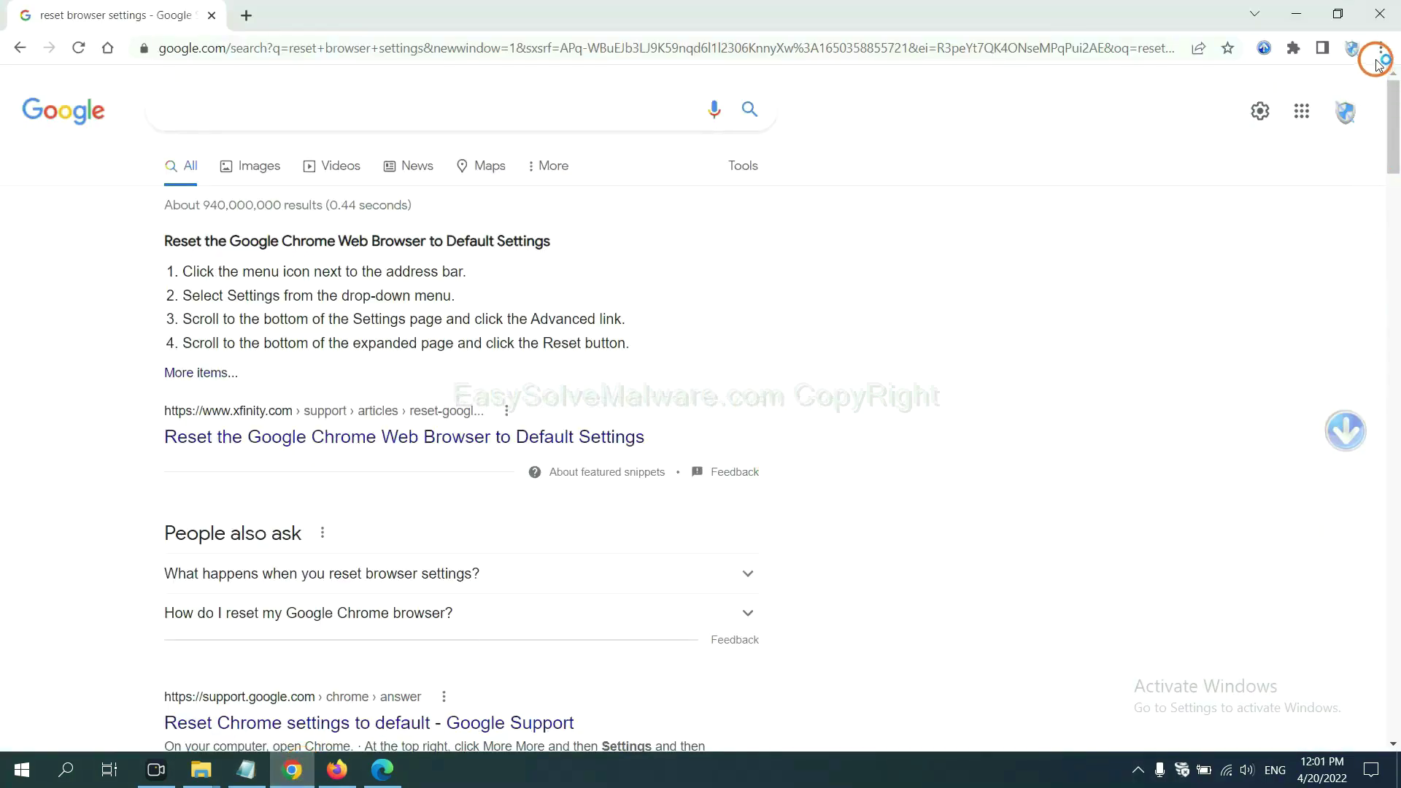
left_click(1381, 56)
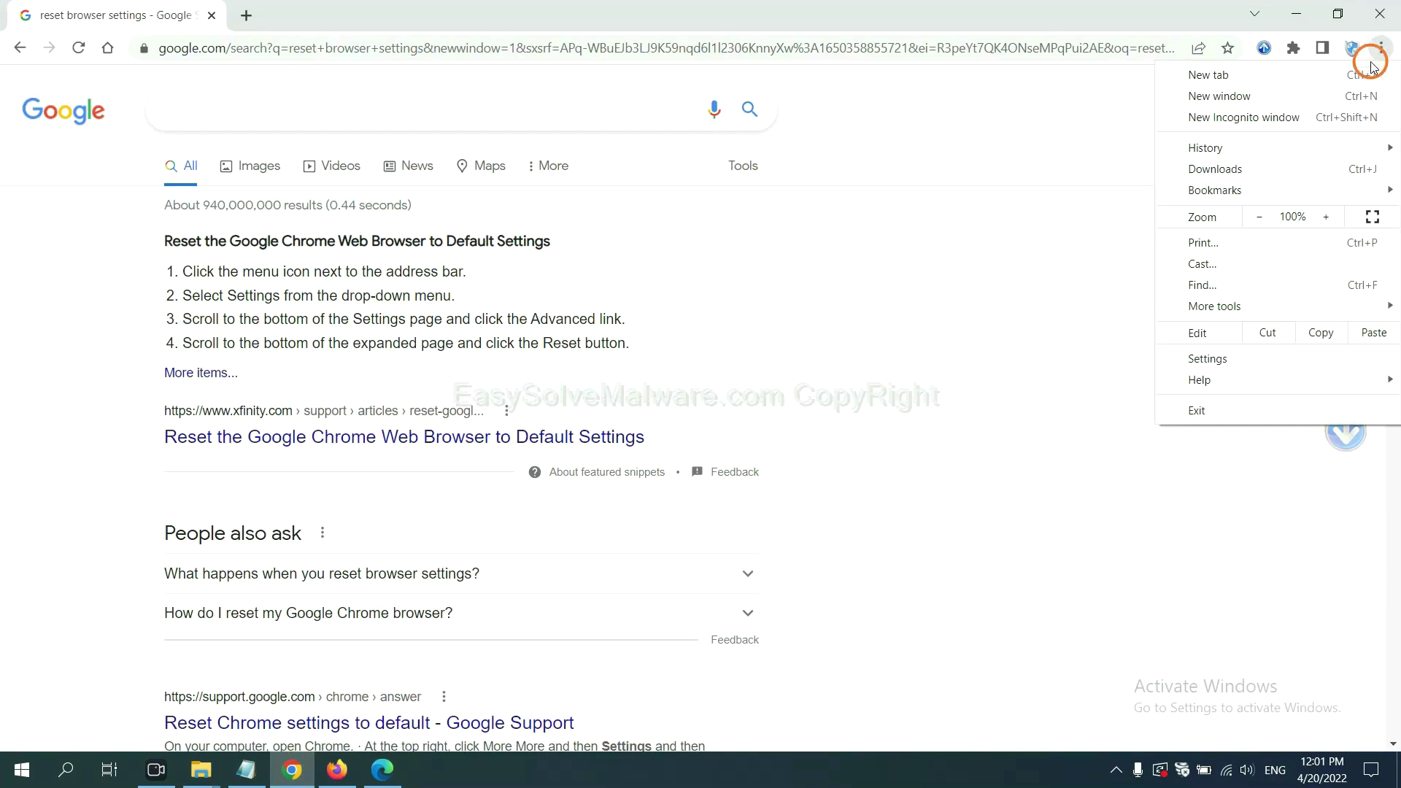
mouse_move(1237, 307)
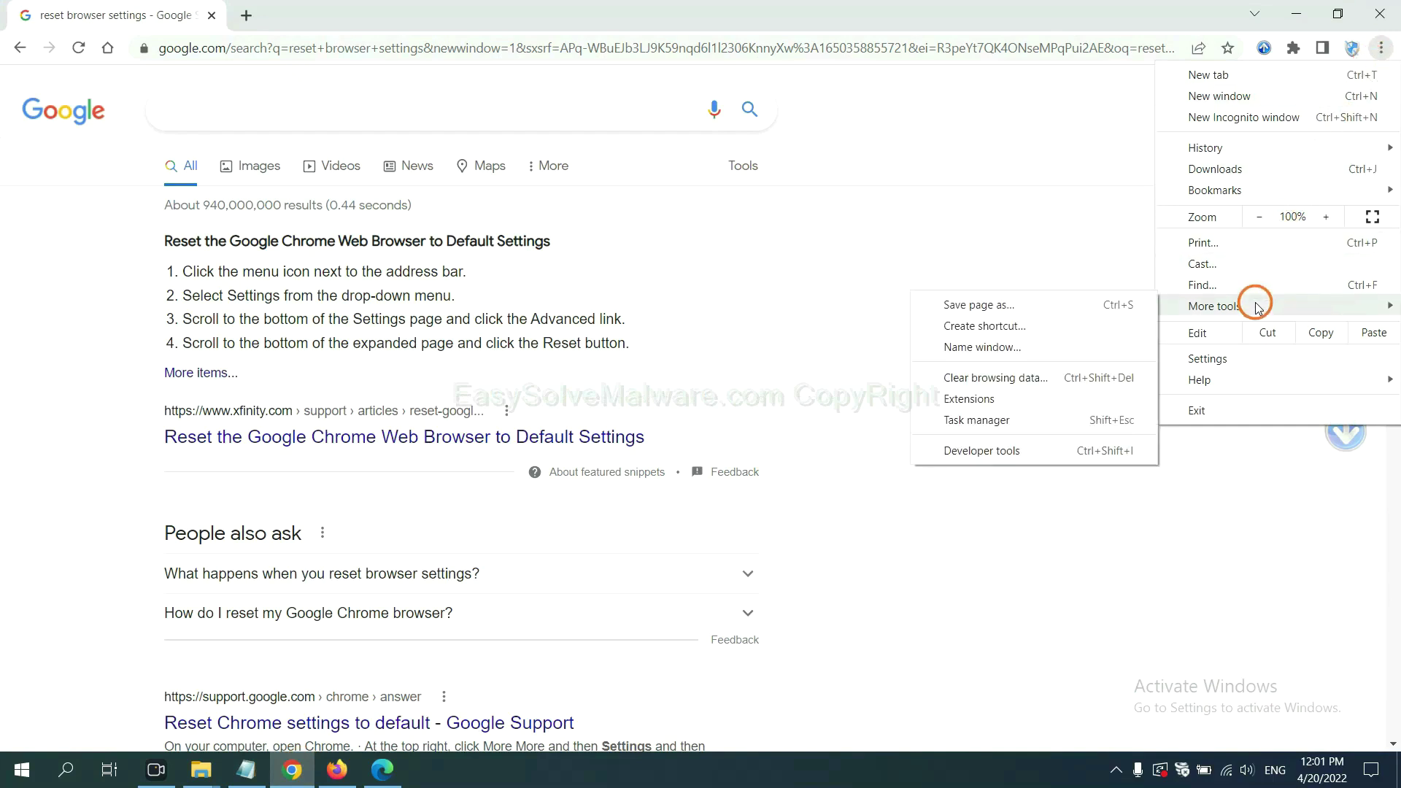
left_click(1034, 399)
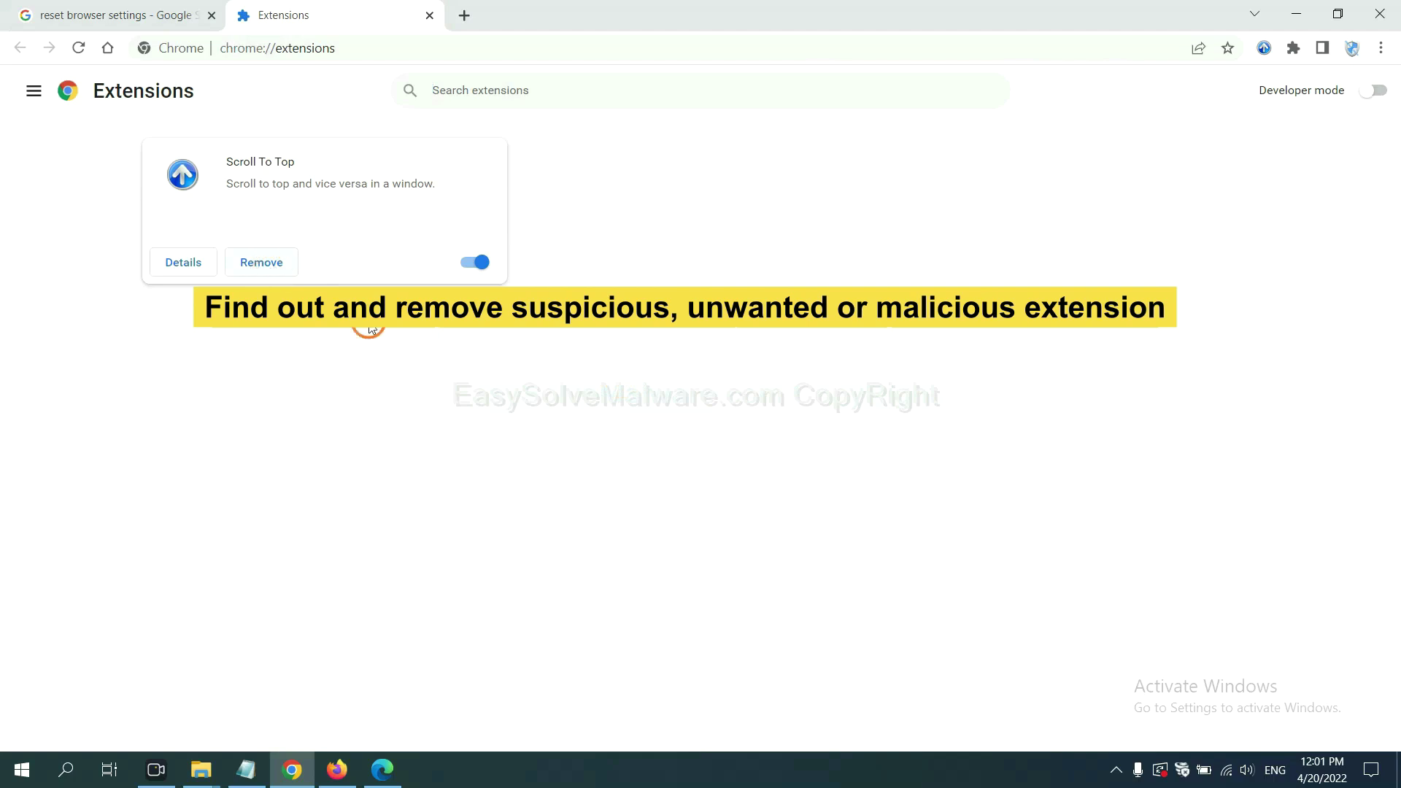
- Open Firefox's Add-ons and themes and show GIPHY for Firefox's options, then switch to Edge
left_click(336, 770)
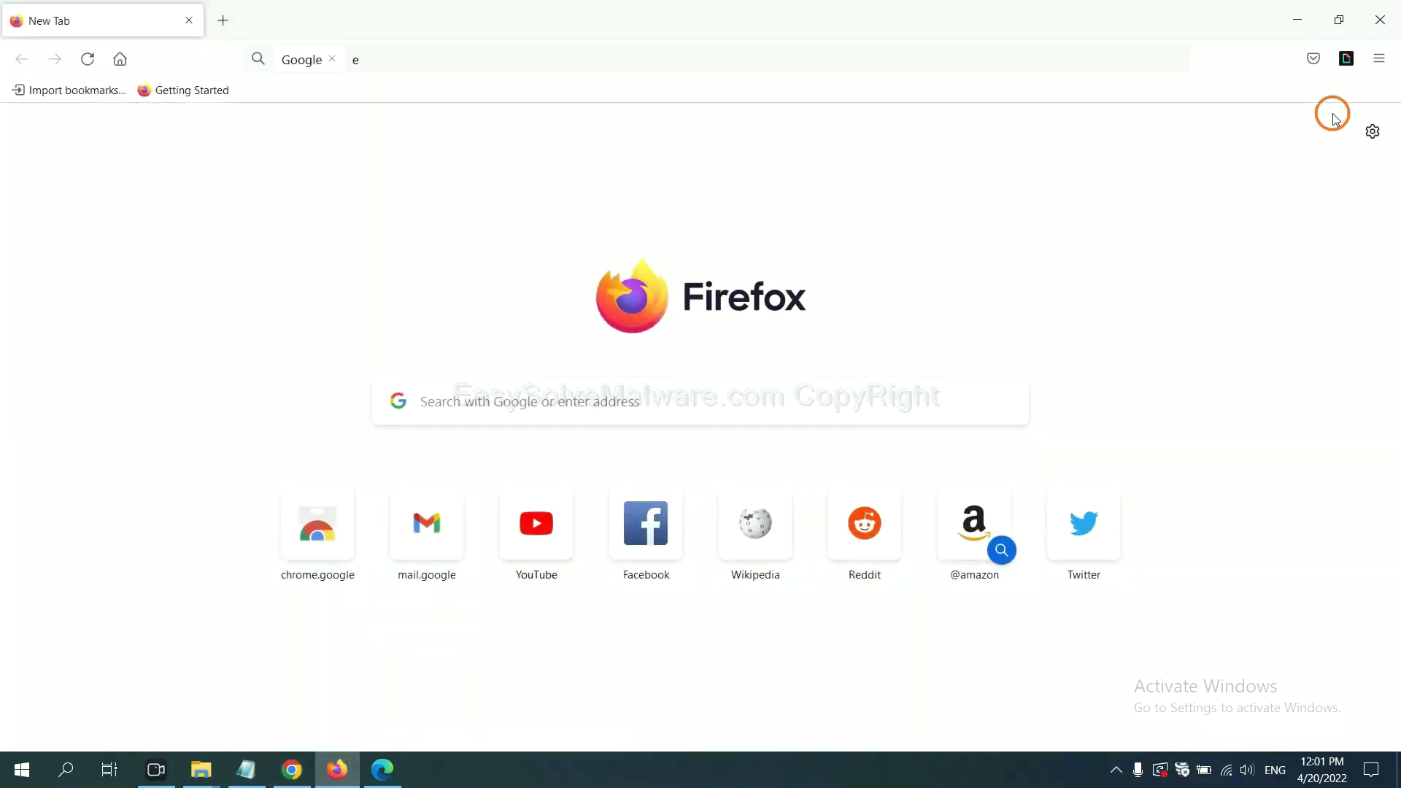
left_click(1387, 64)
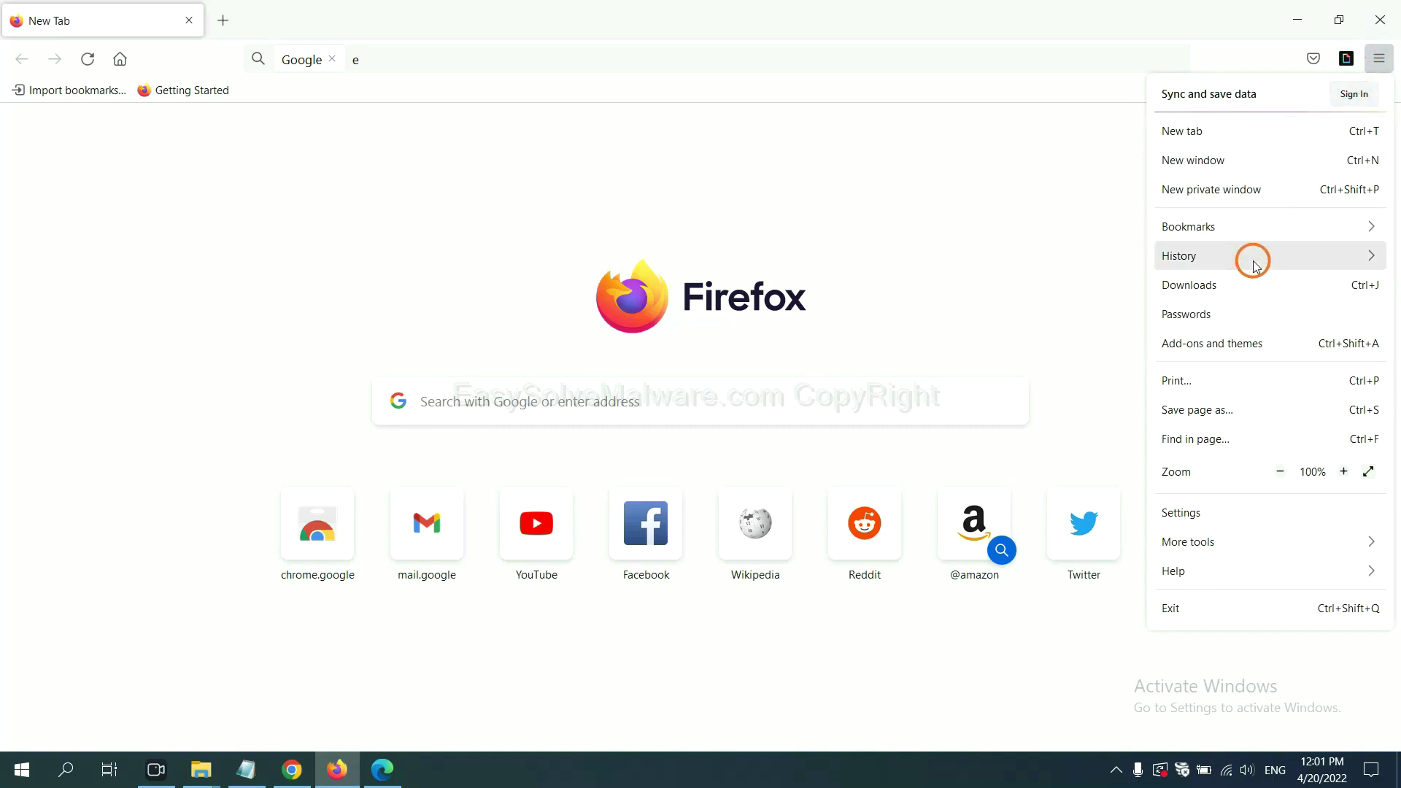
left_click(1226, 356)
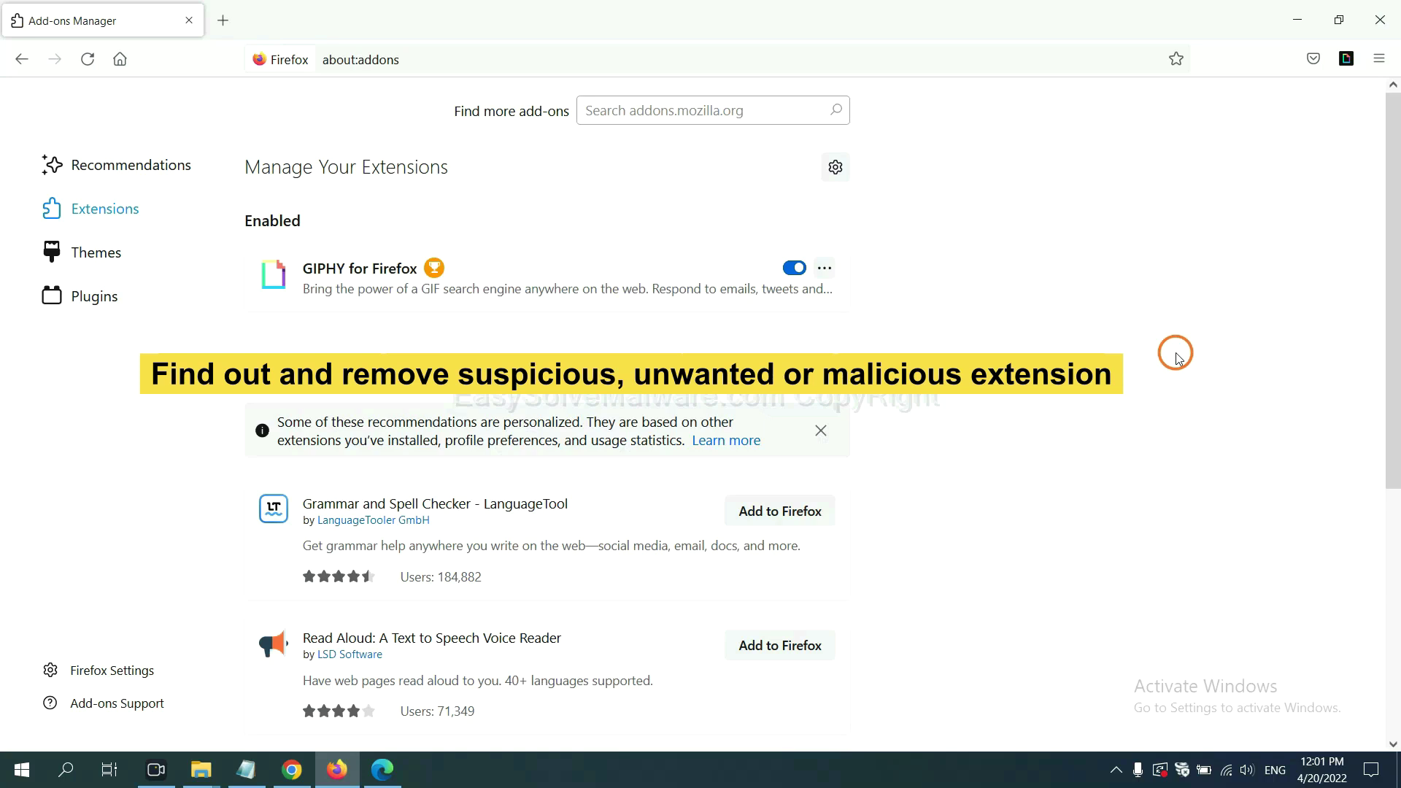
left_click(824, 270)
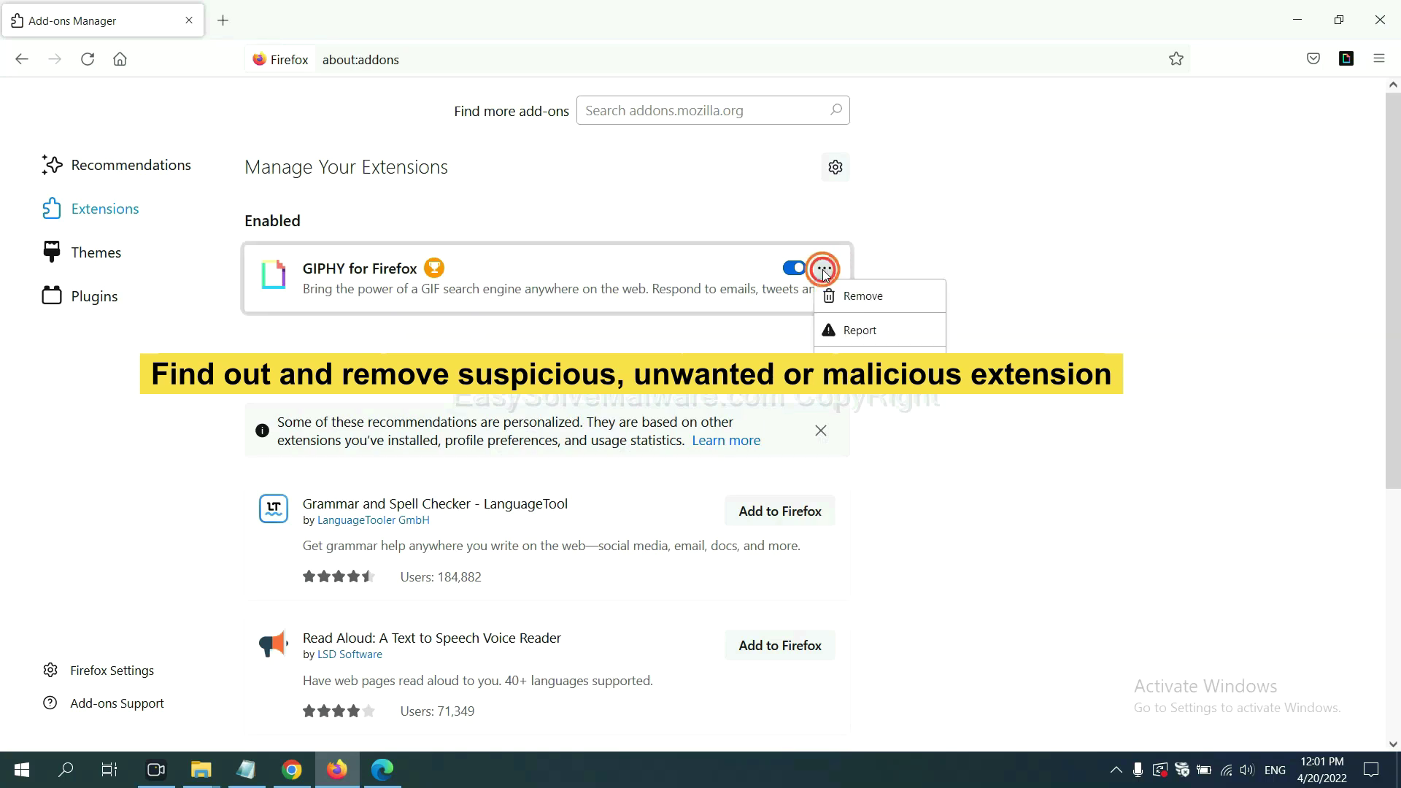
left_click(381, 775)
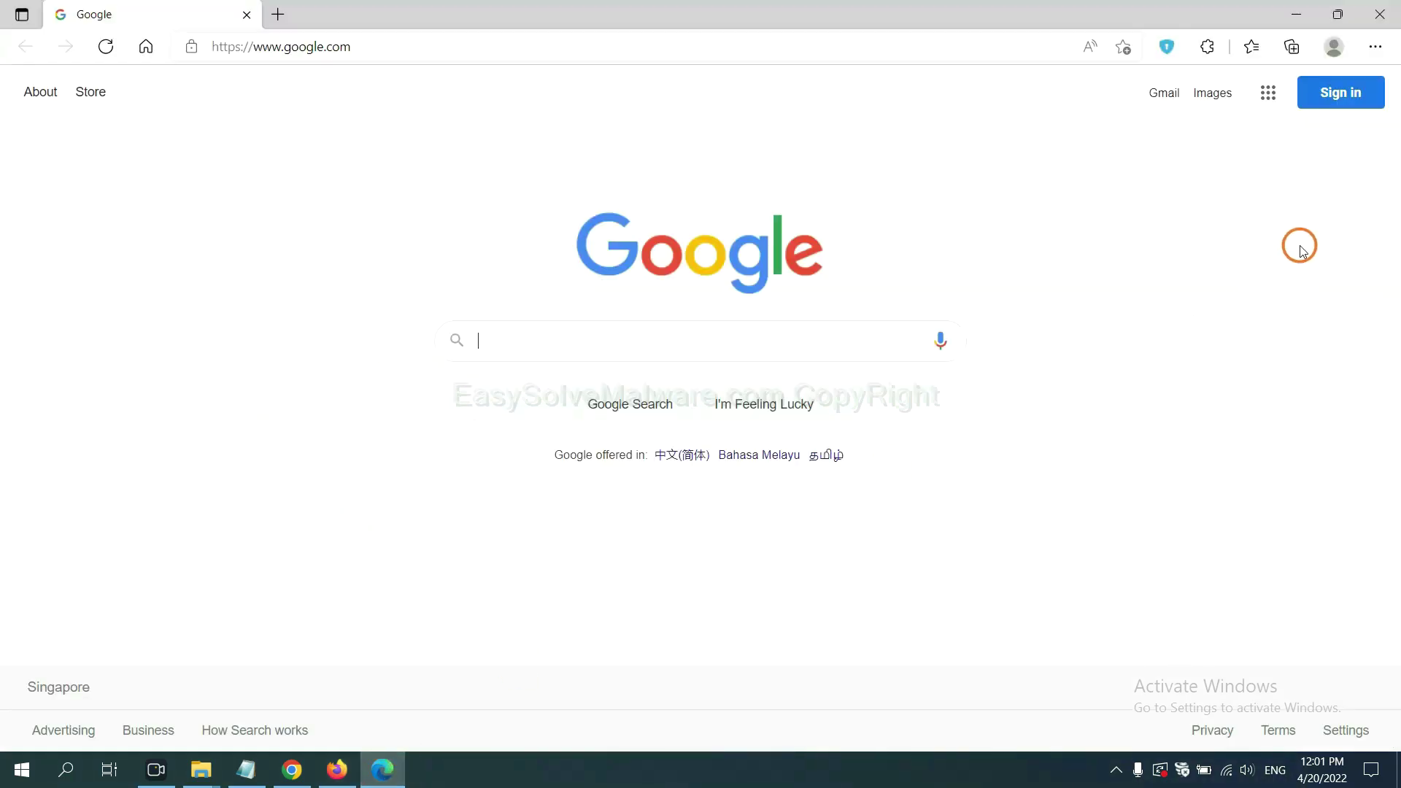
- Remove the ArcVpn Free Fast VPN Proxy extension from Edge's Manage extensions page
left_click(1375, 47)
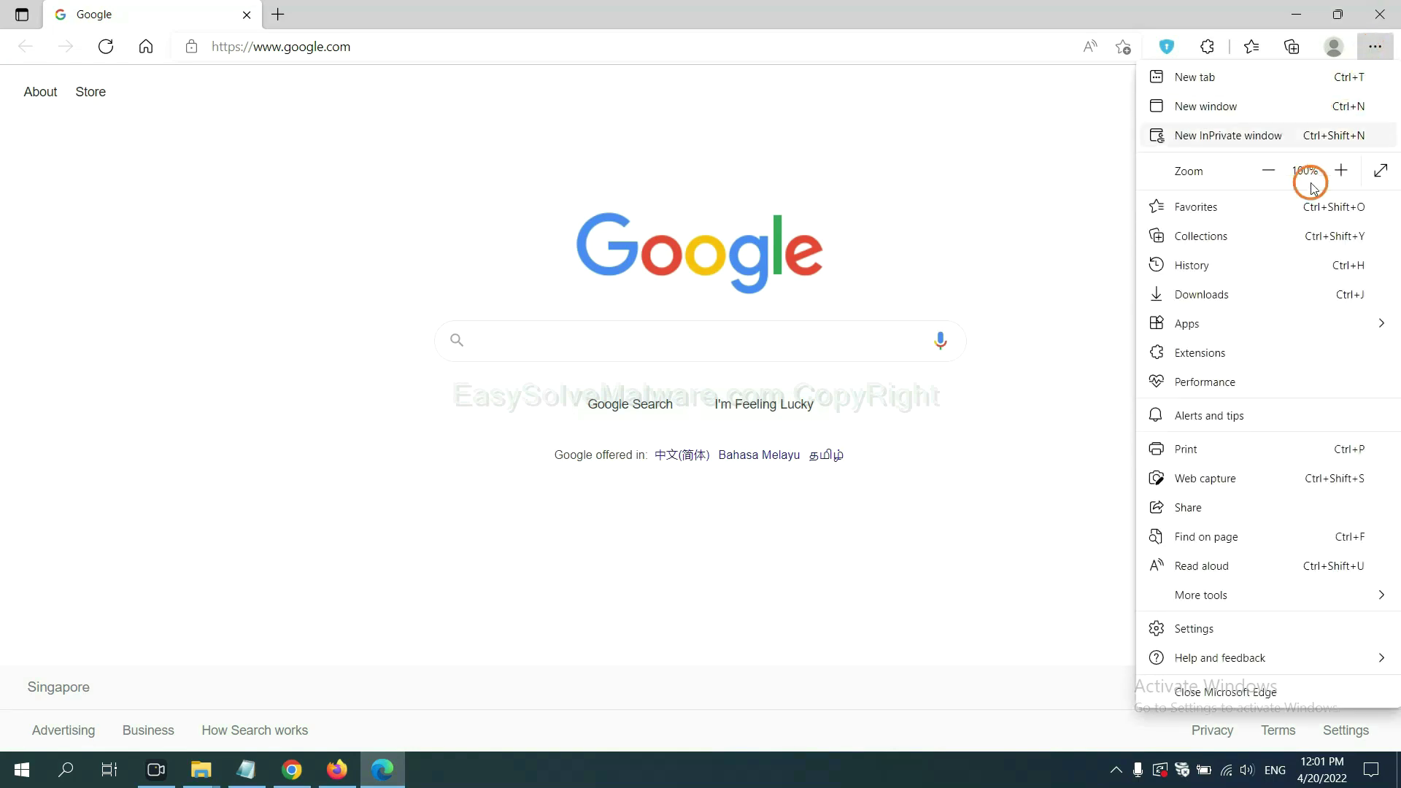
right_click(1205, 354)
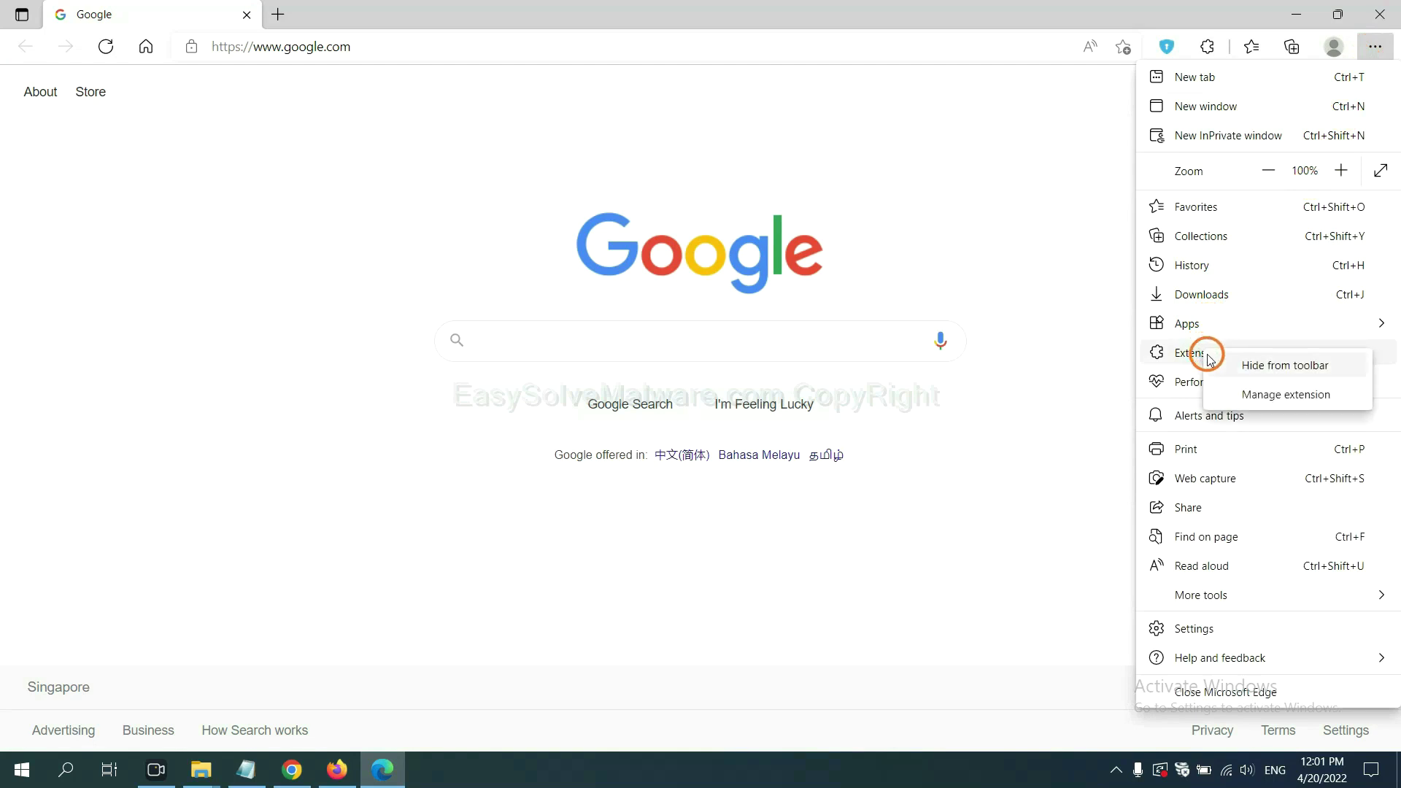
left_click(1258, 395)
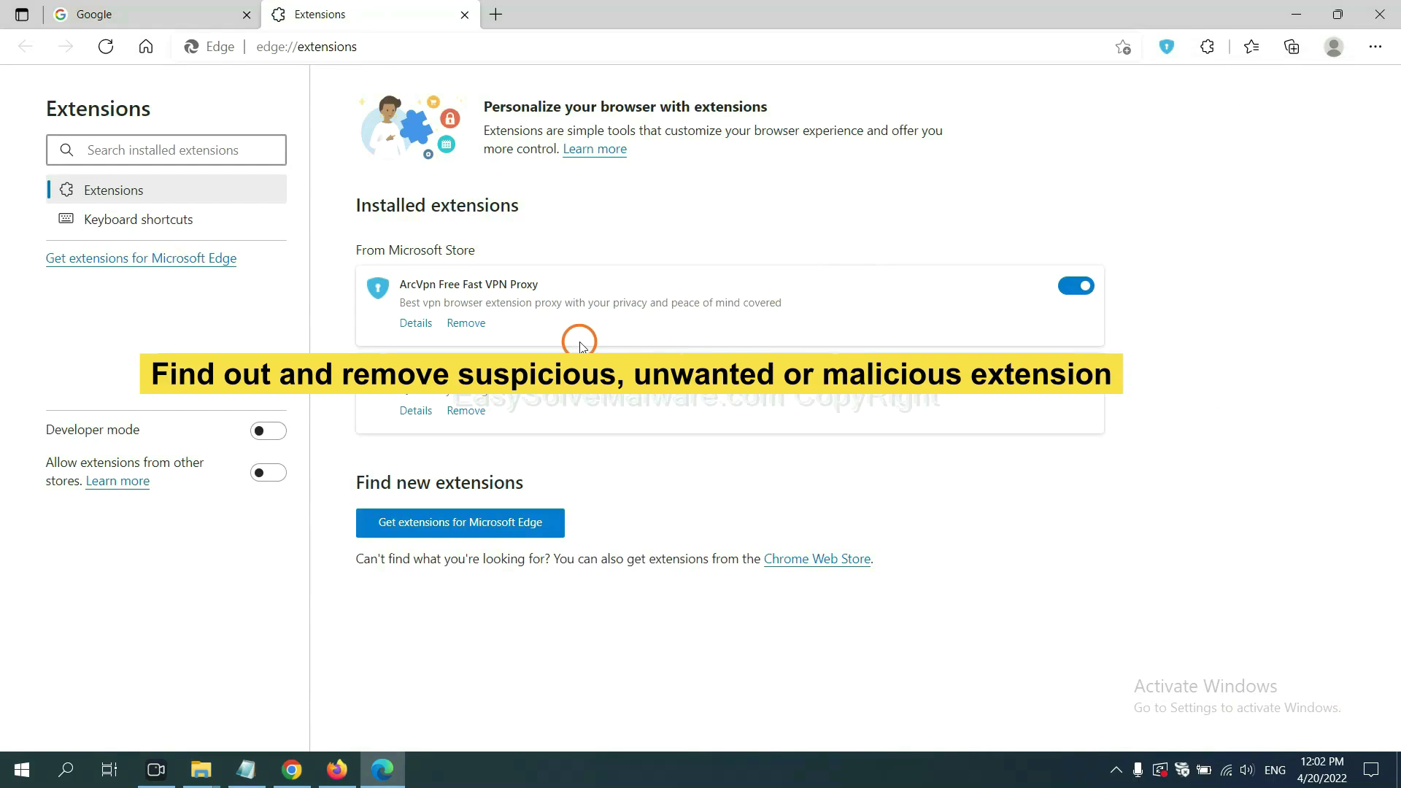
left_click(480, 326)
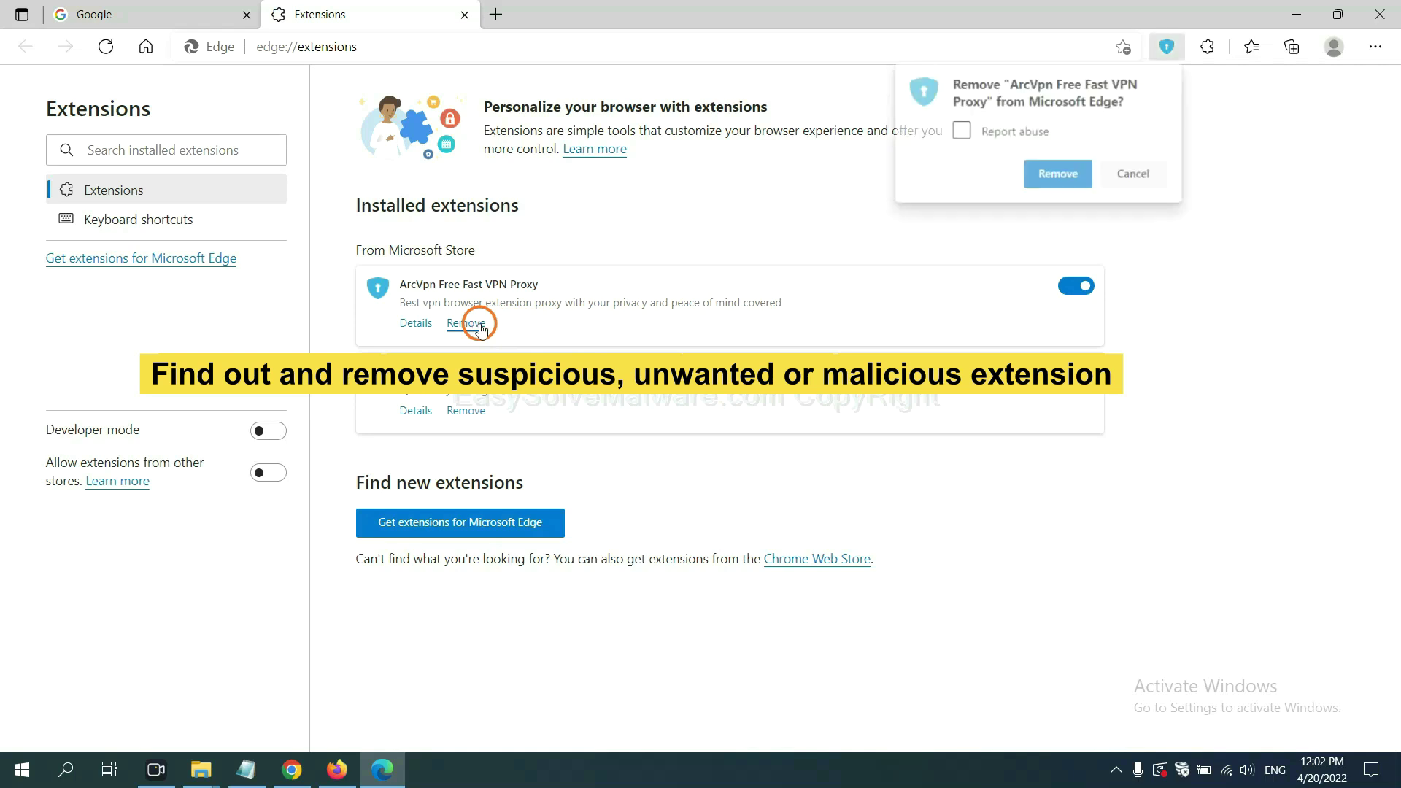
left_click(1049, 182)
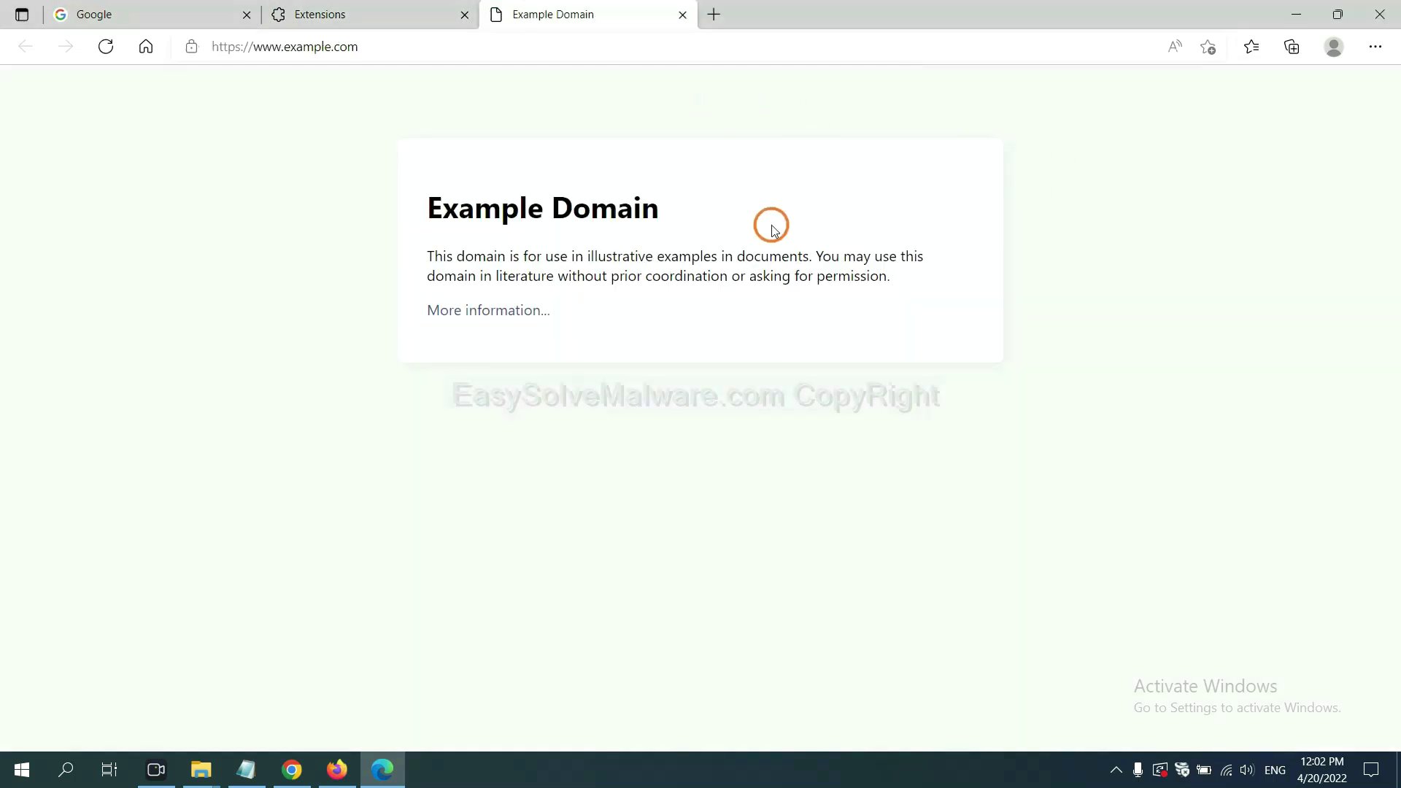
- Show the desktop, select Notepad's step 4 lines, and bring up Run holding 'regedit'
left_click(1395, 781)
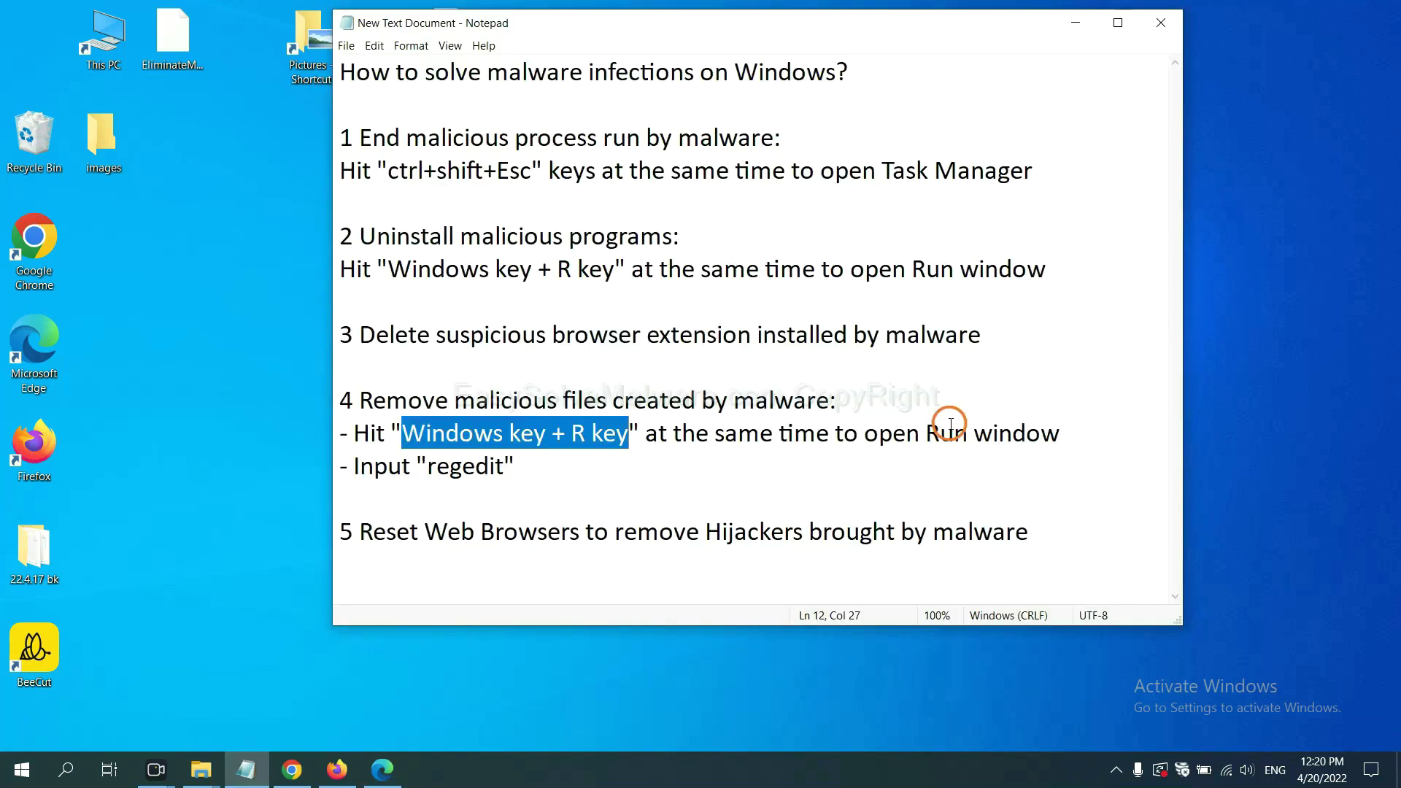
left_click(953, 431)
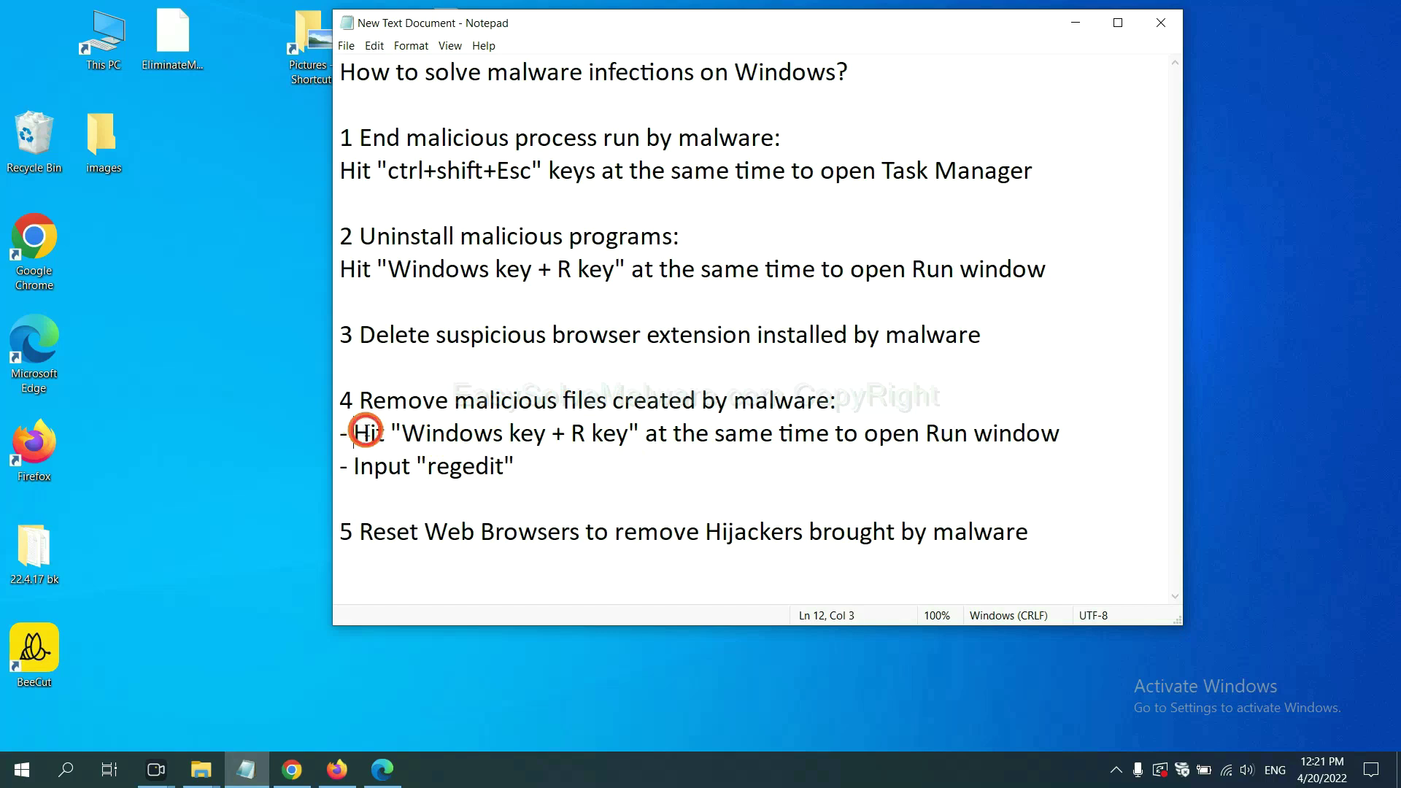
left_click_drag(363, 432, 795, 453)
left_click(814, 439)
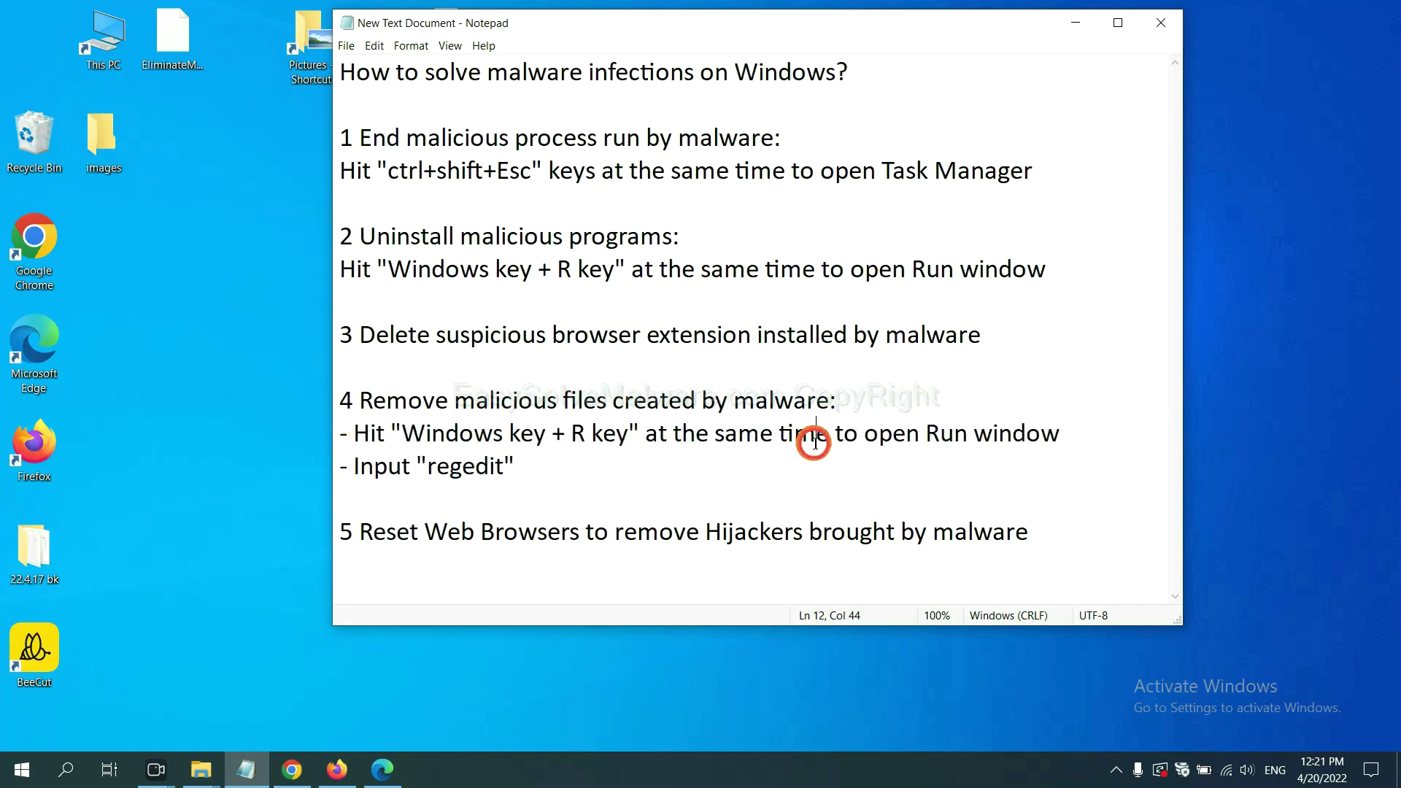
key("super+r")
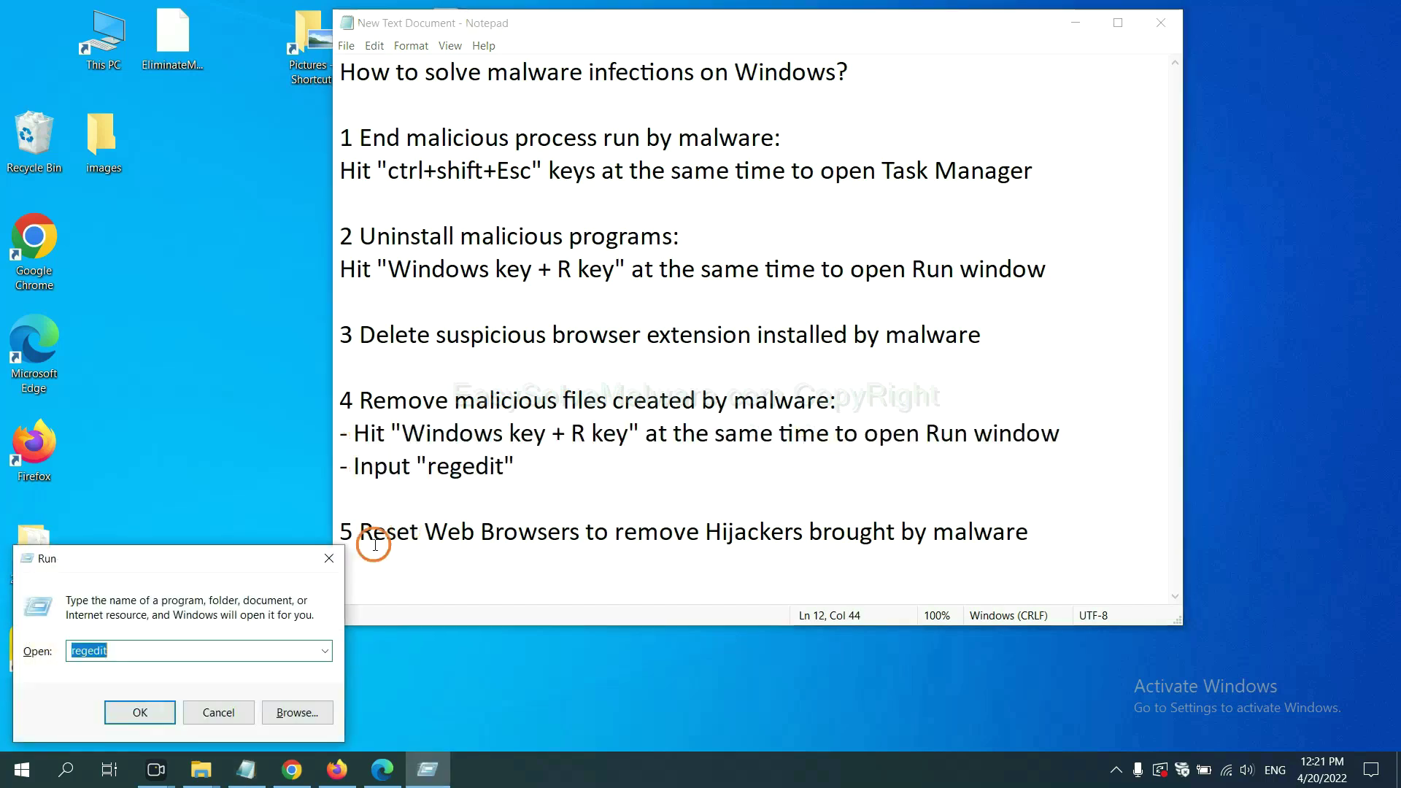
left_click_drag(253, 554, 1114, 287)
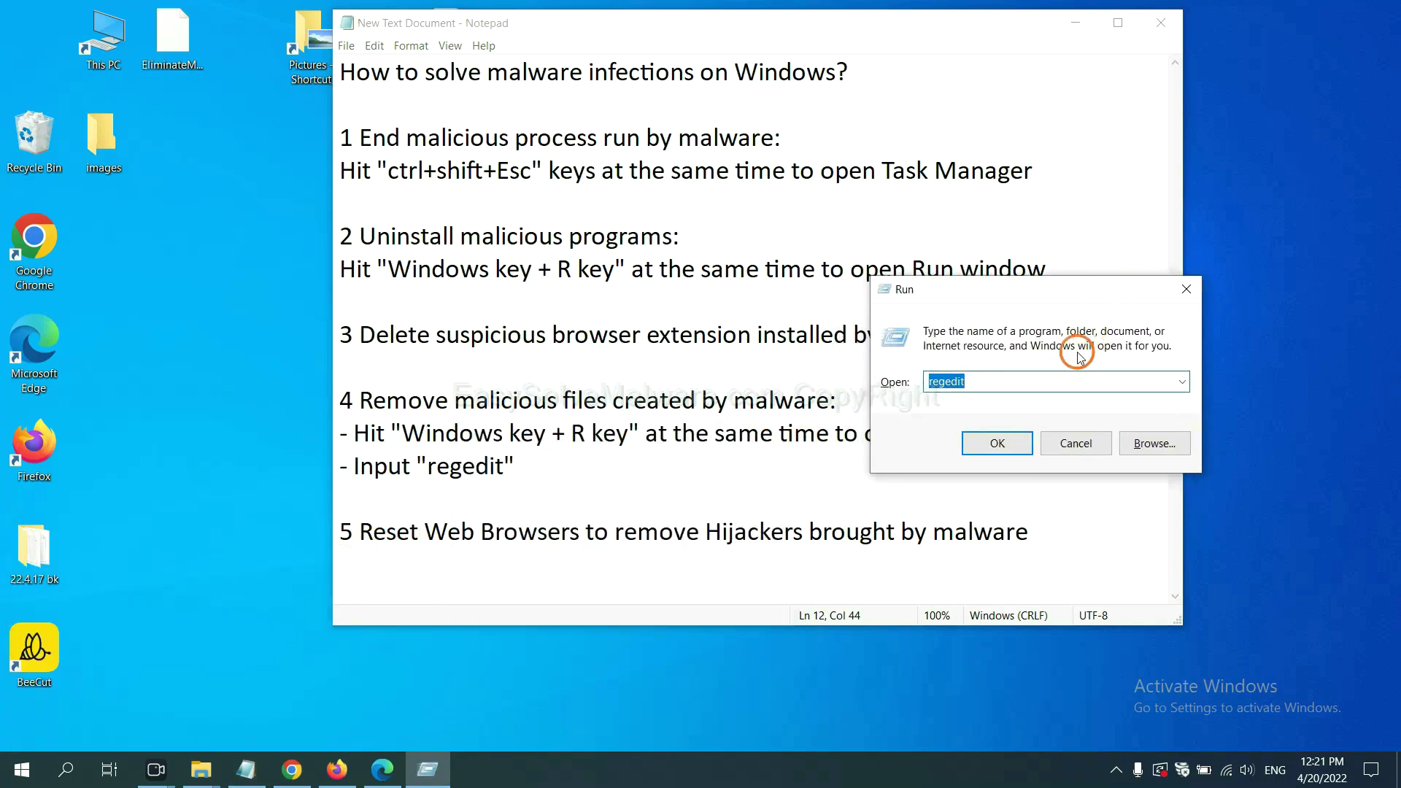
left_click(1025, 381)
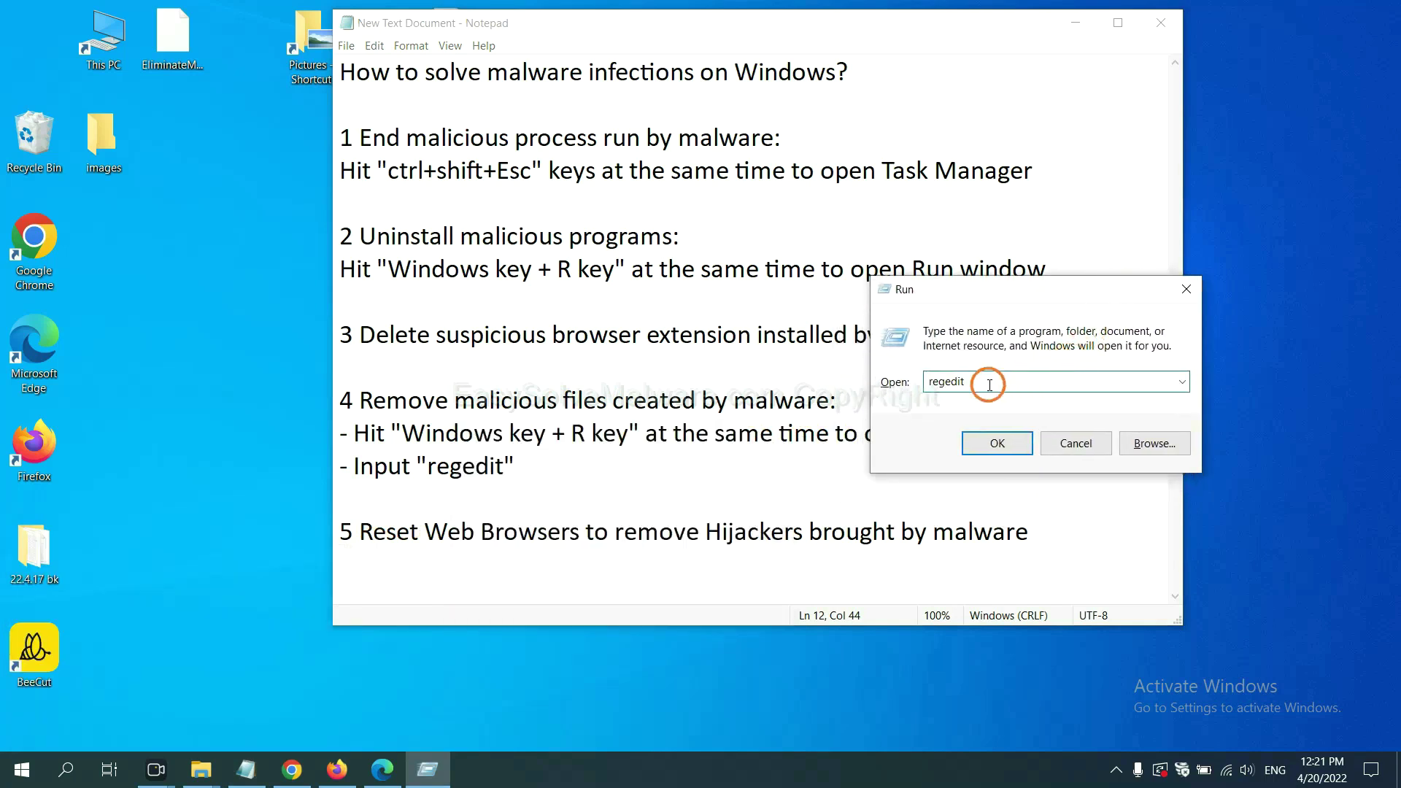
- Launch Registry Editor and search the registry for the malware name via Edit > Find
left_click(994, 442)
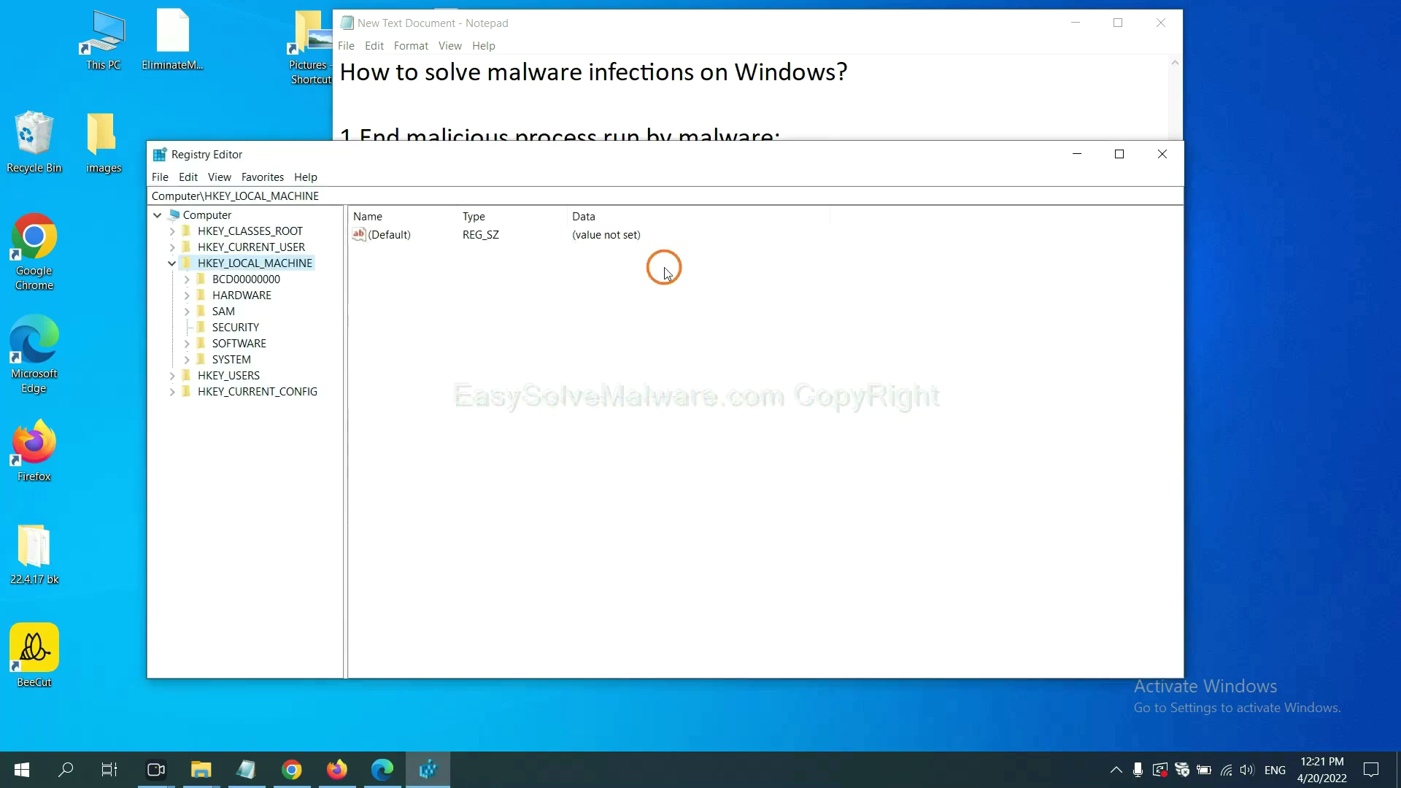
left_click(196, 179)
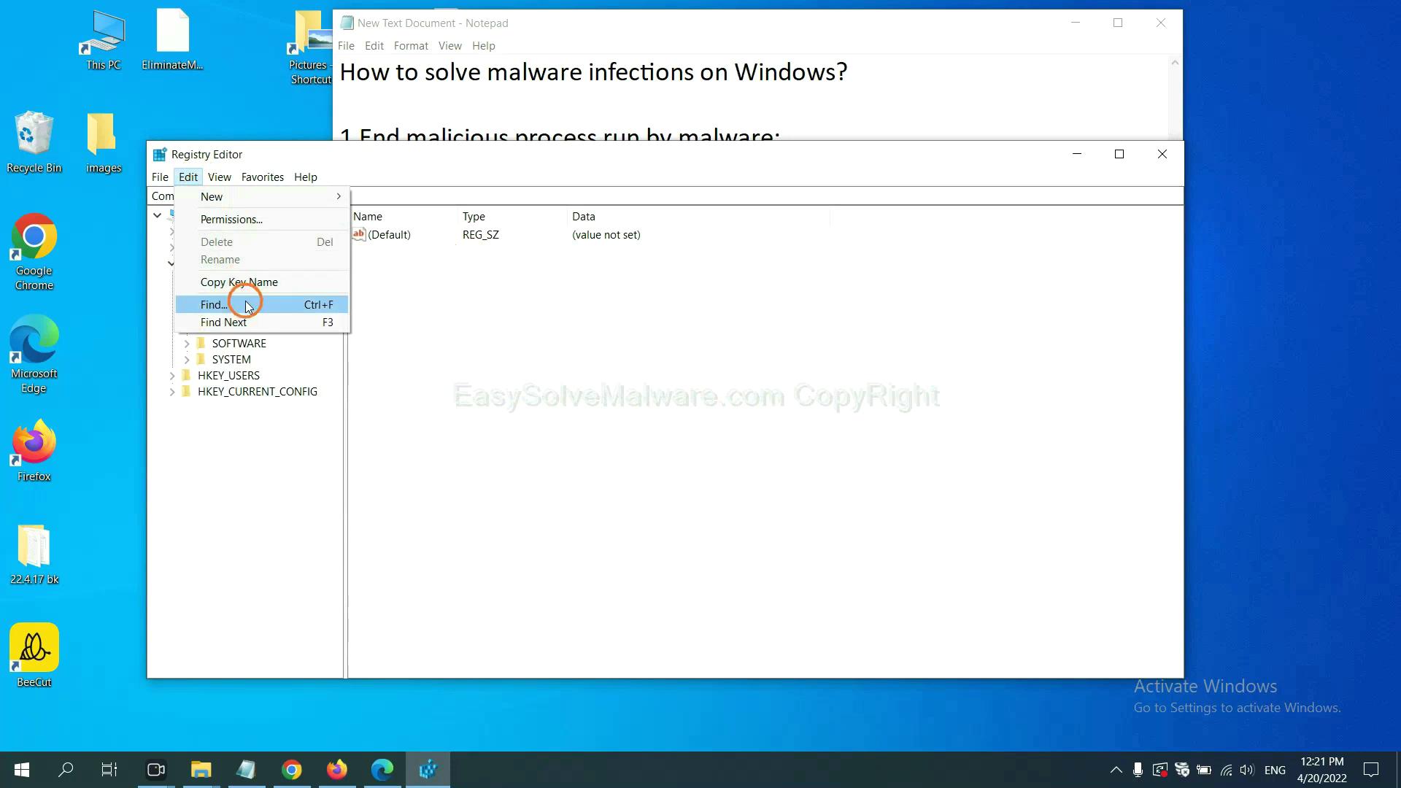
left_click(214, 305)
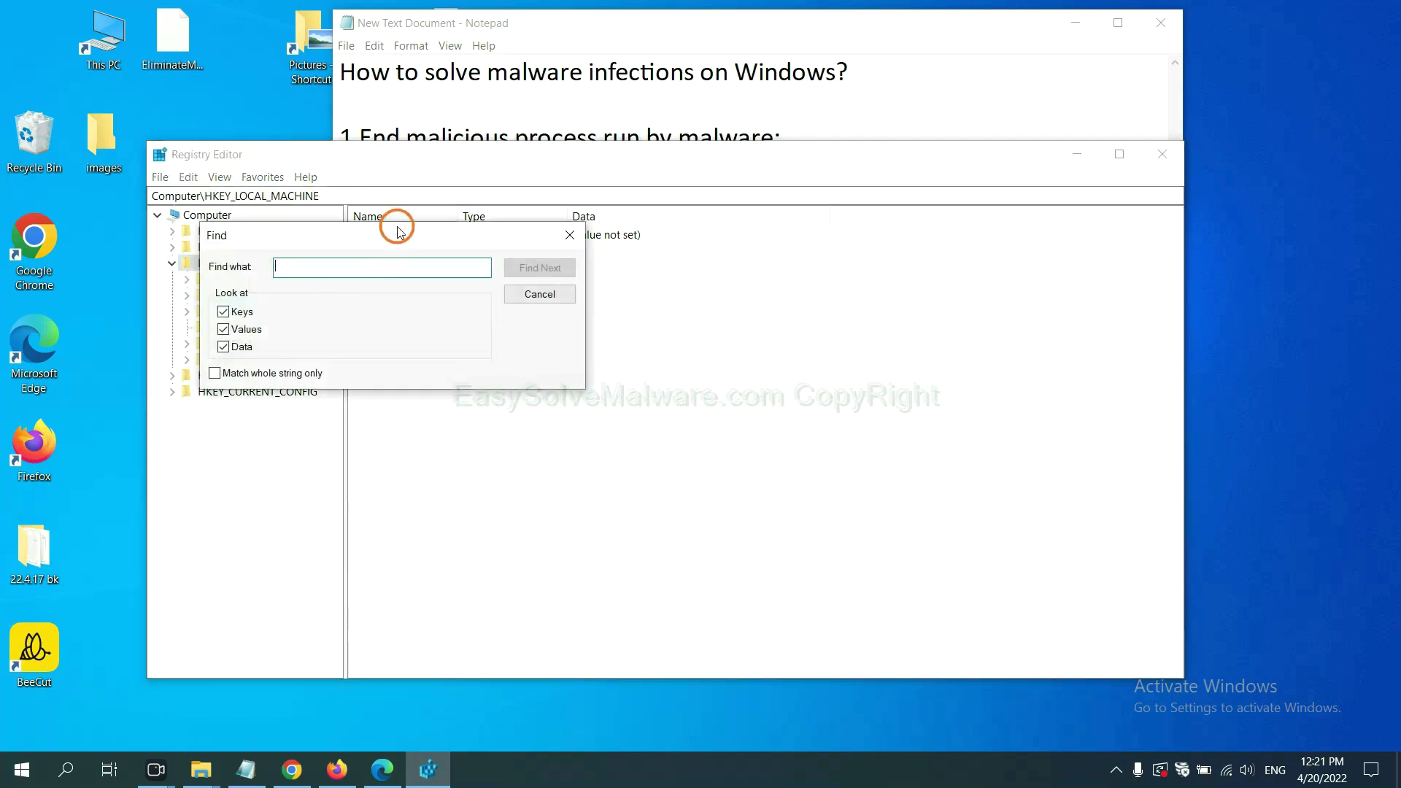
left_click_drag(398, 232, 535, 265)
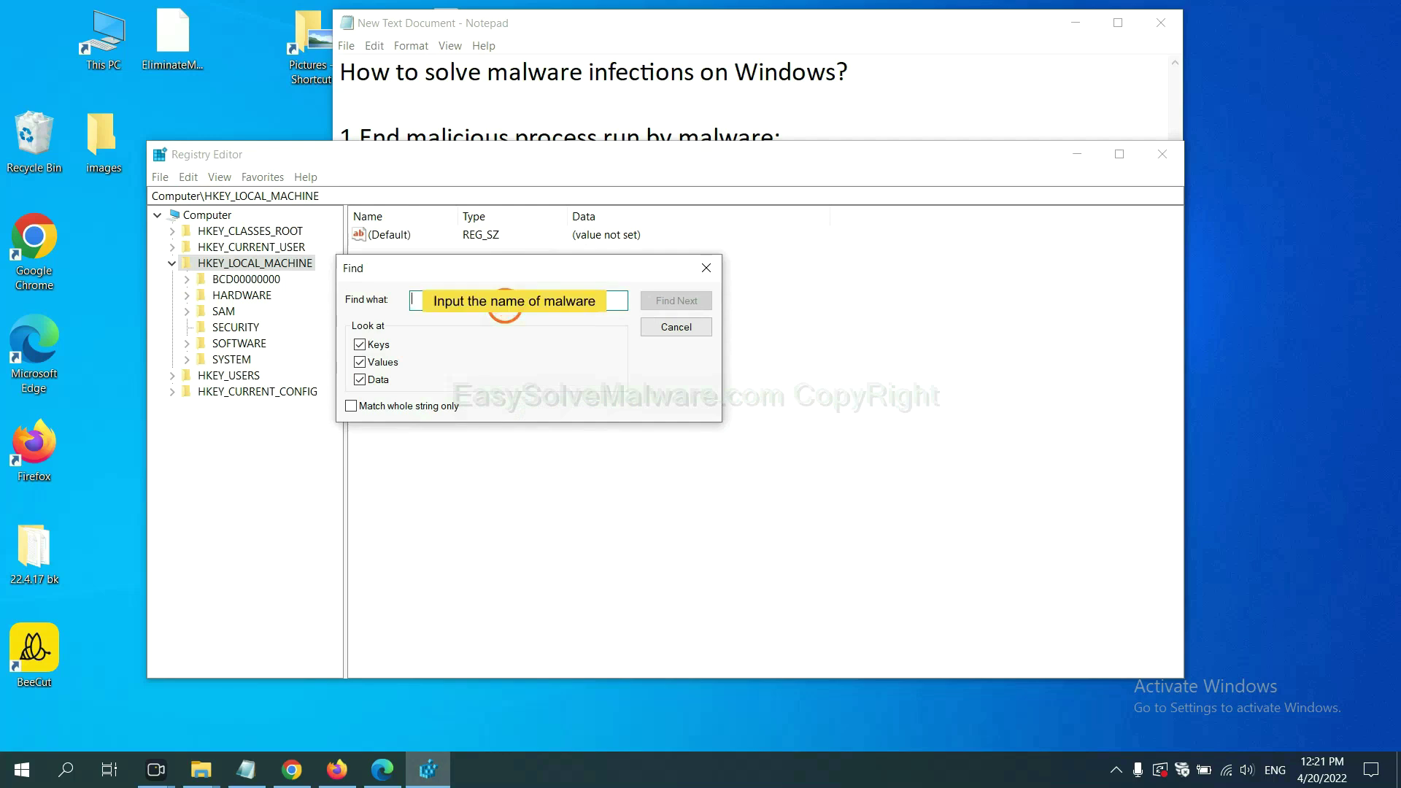
type("be")
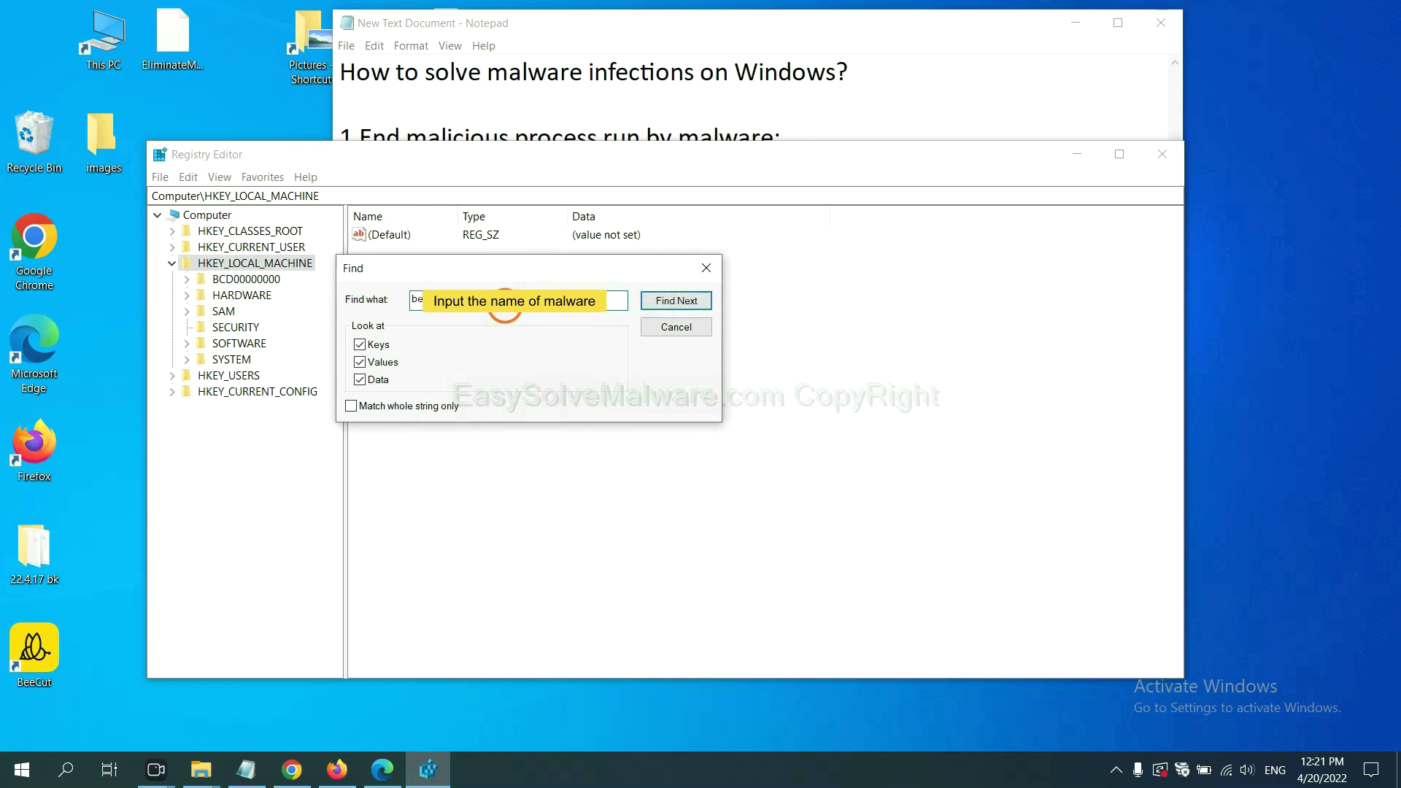
left_click(675, 302)
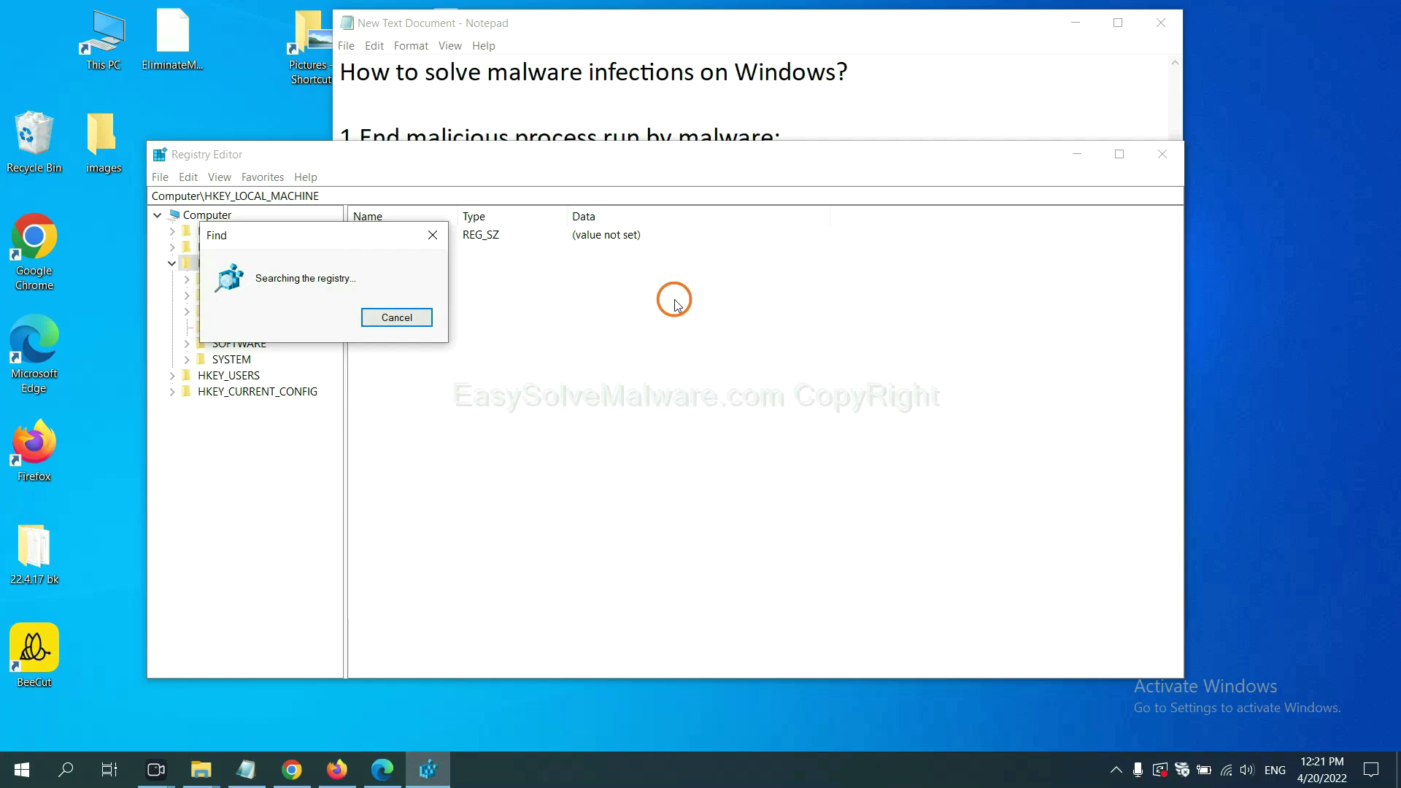
left_click_drag(343, 232, 565, 232)
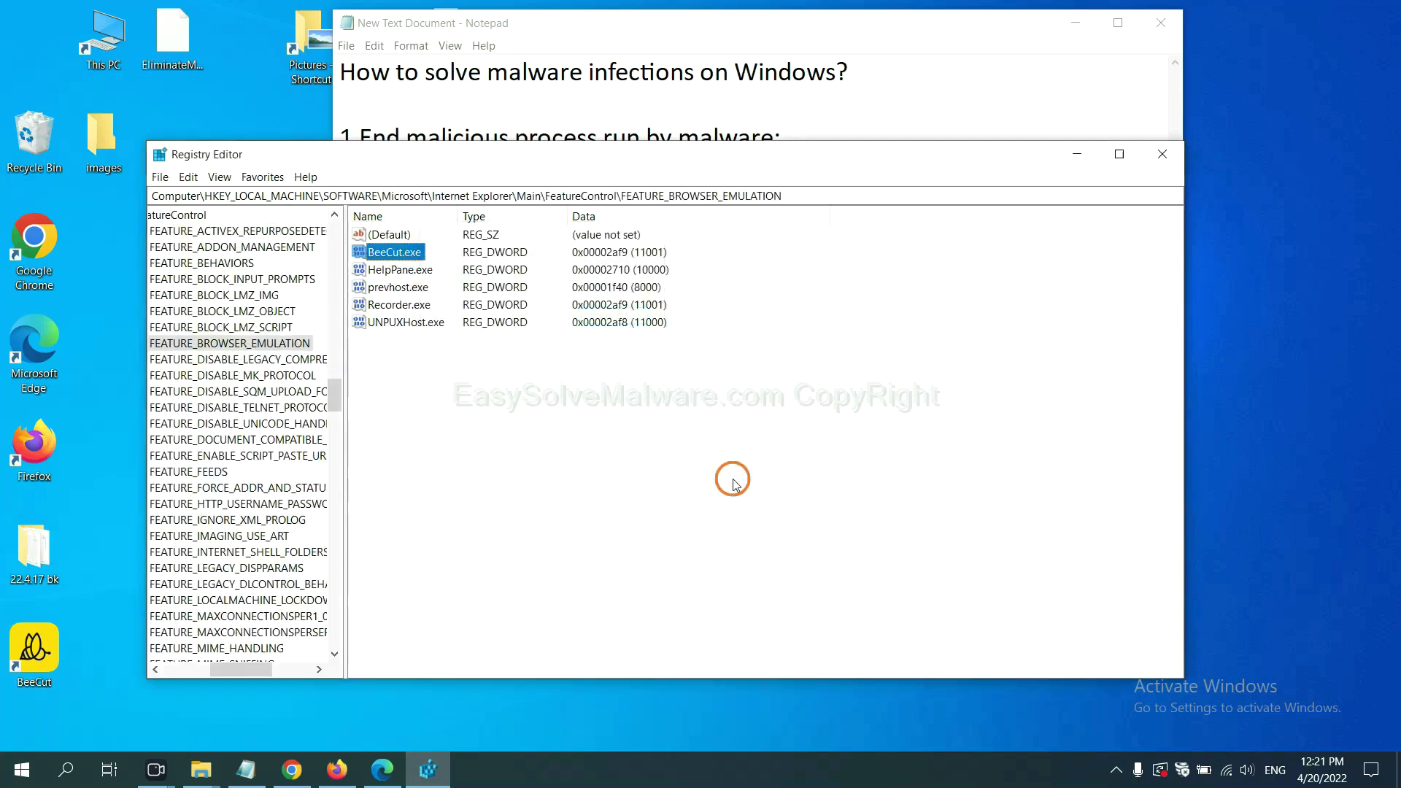
left_click_drag(237, 670, 223, 666)
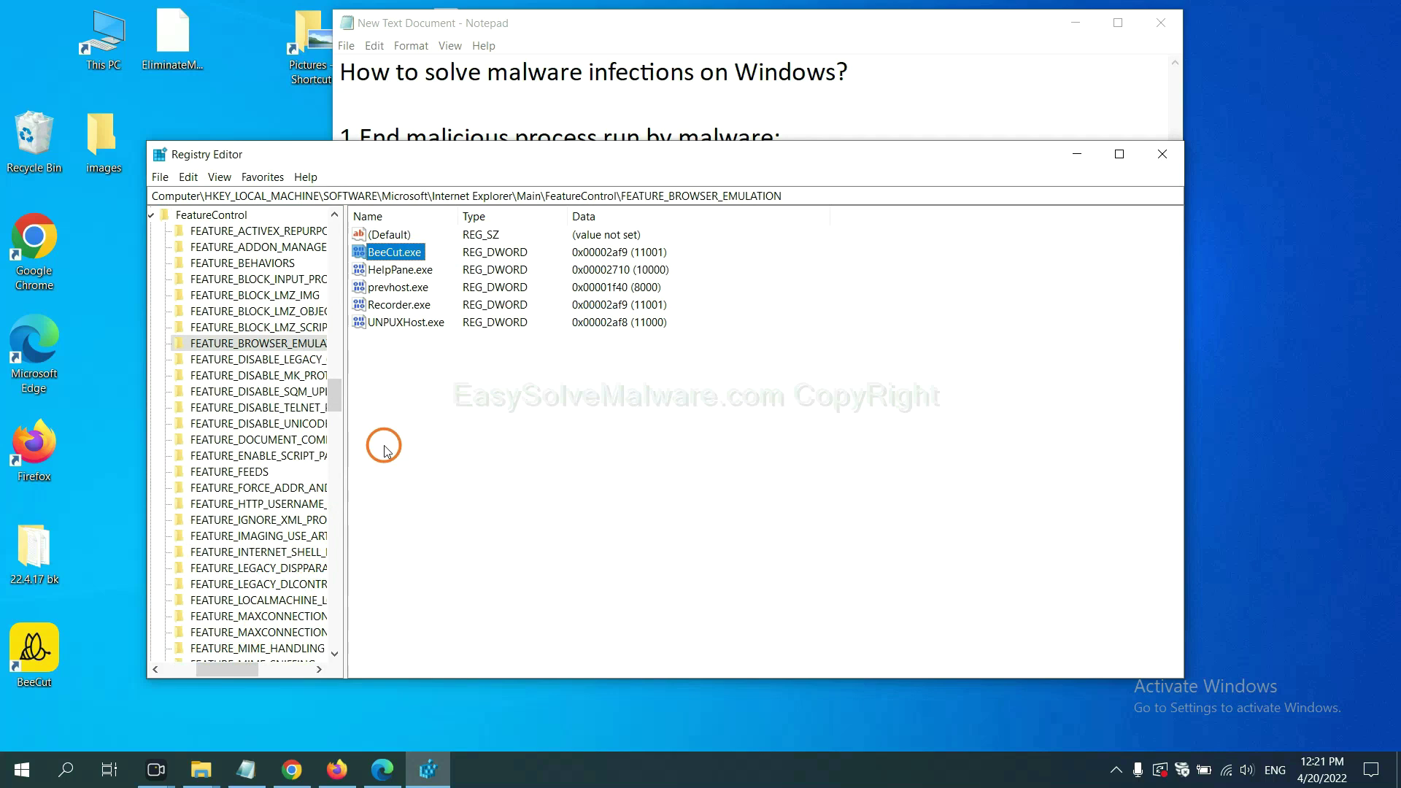
right_click(284, 347)
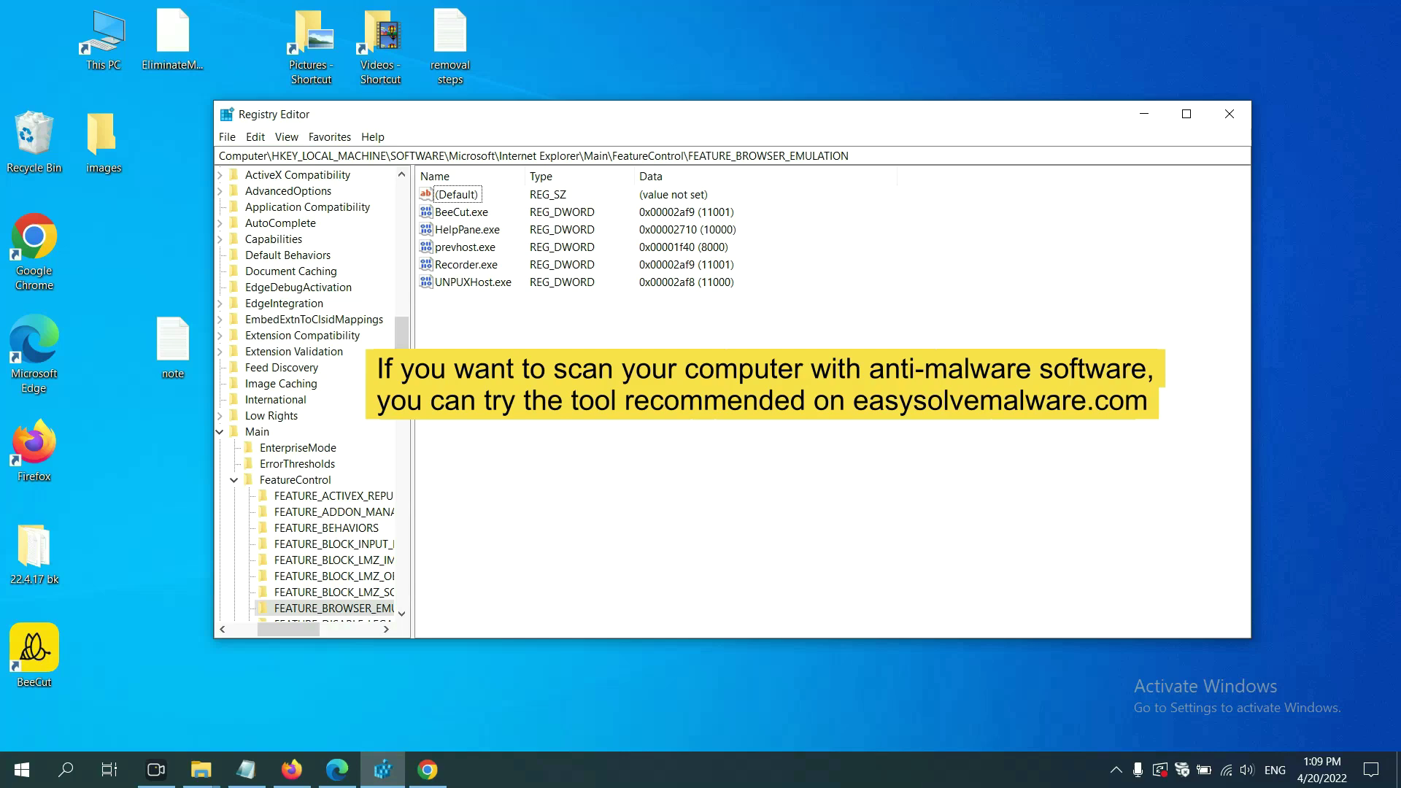
- Scroll through the EasySolveMalware removal guide's Quick Menu in Chrome
left_click(436, 774)
scroll(1016, 484, "down", 1)
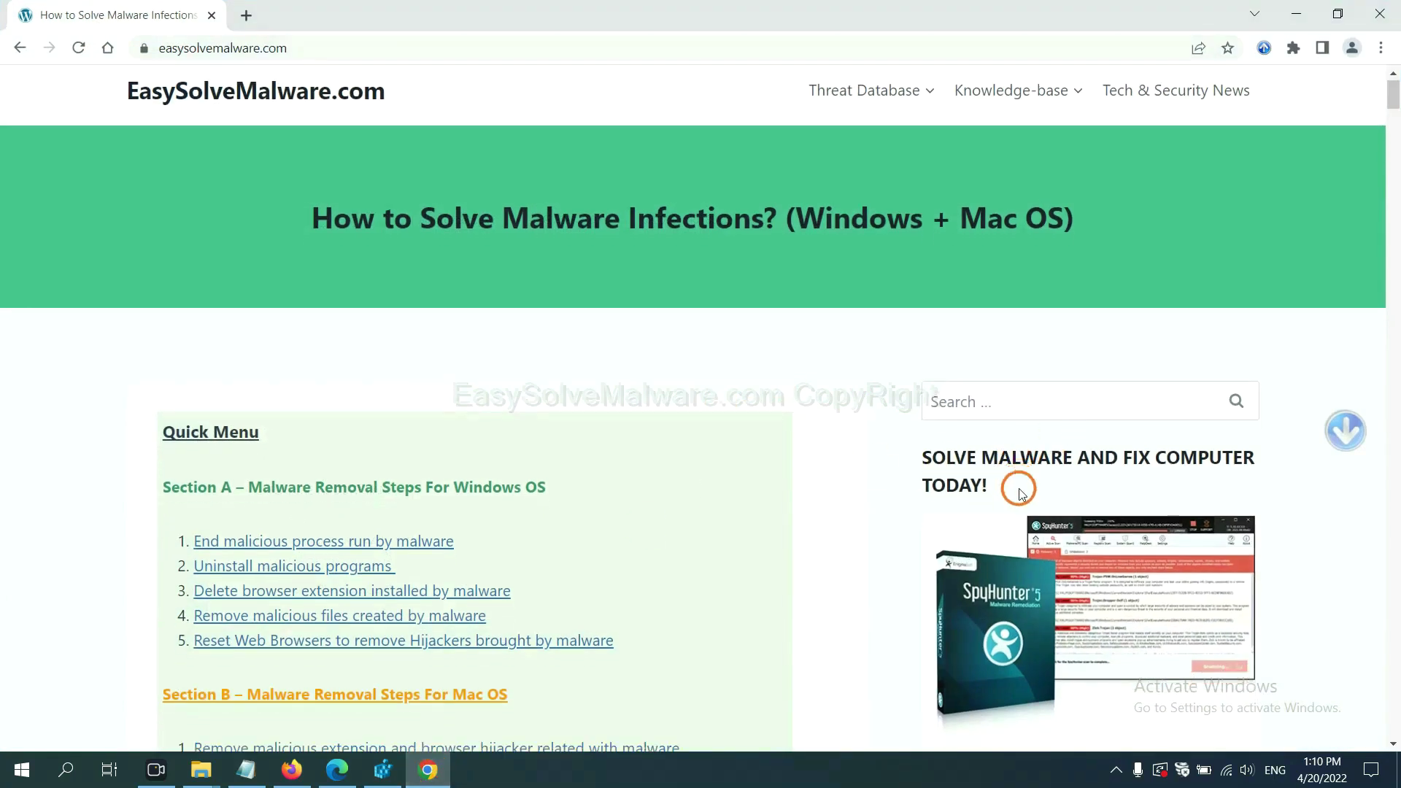
scroll(1011, 511, "up", 1)
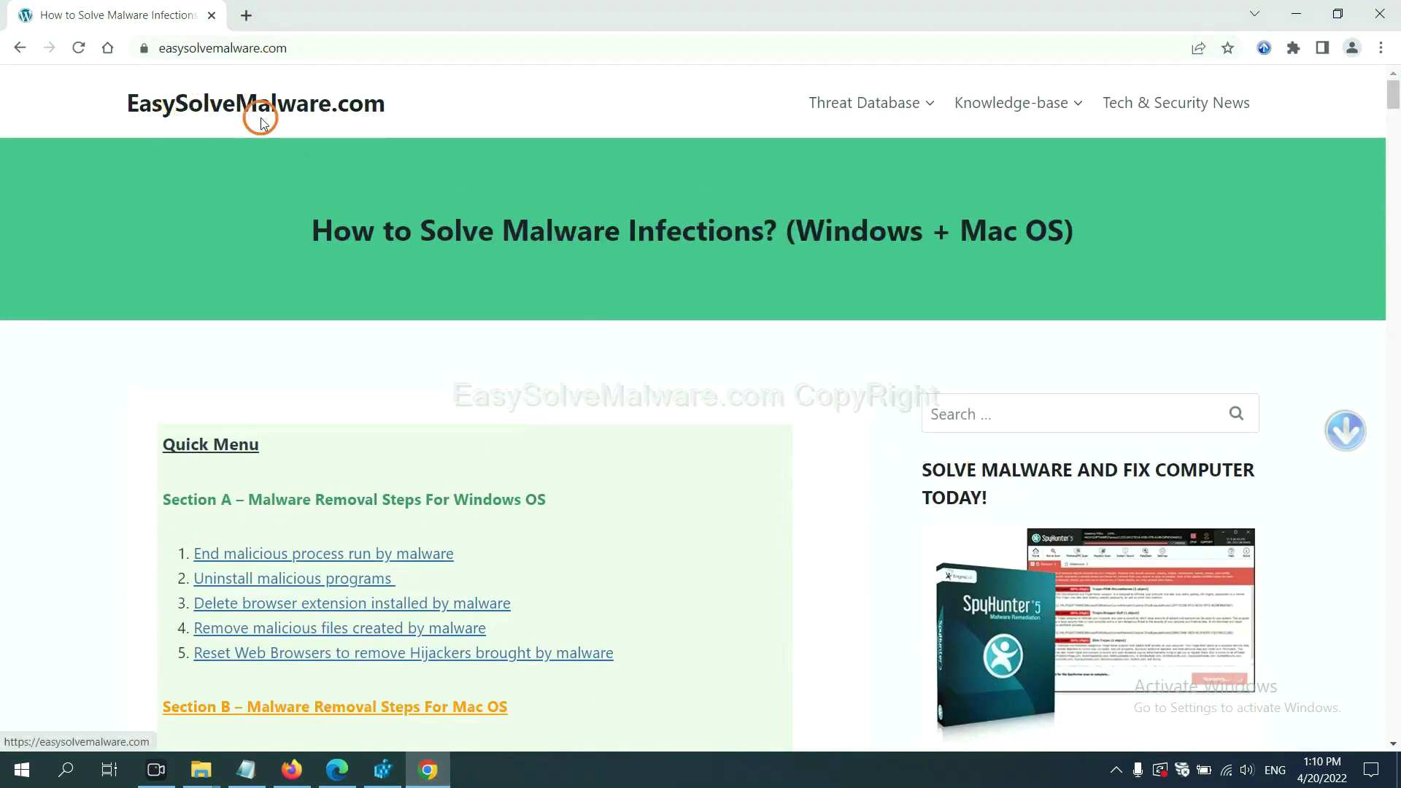
scroll(1124, 474, "down", 3)
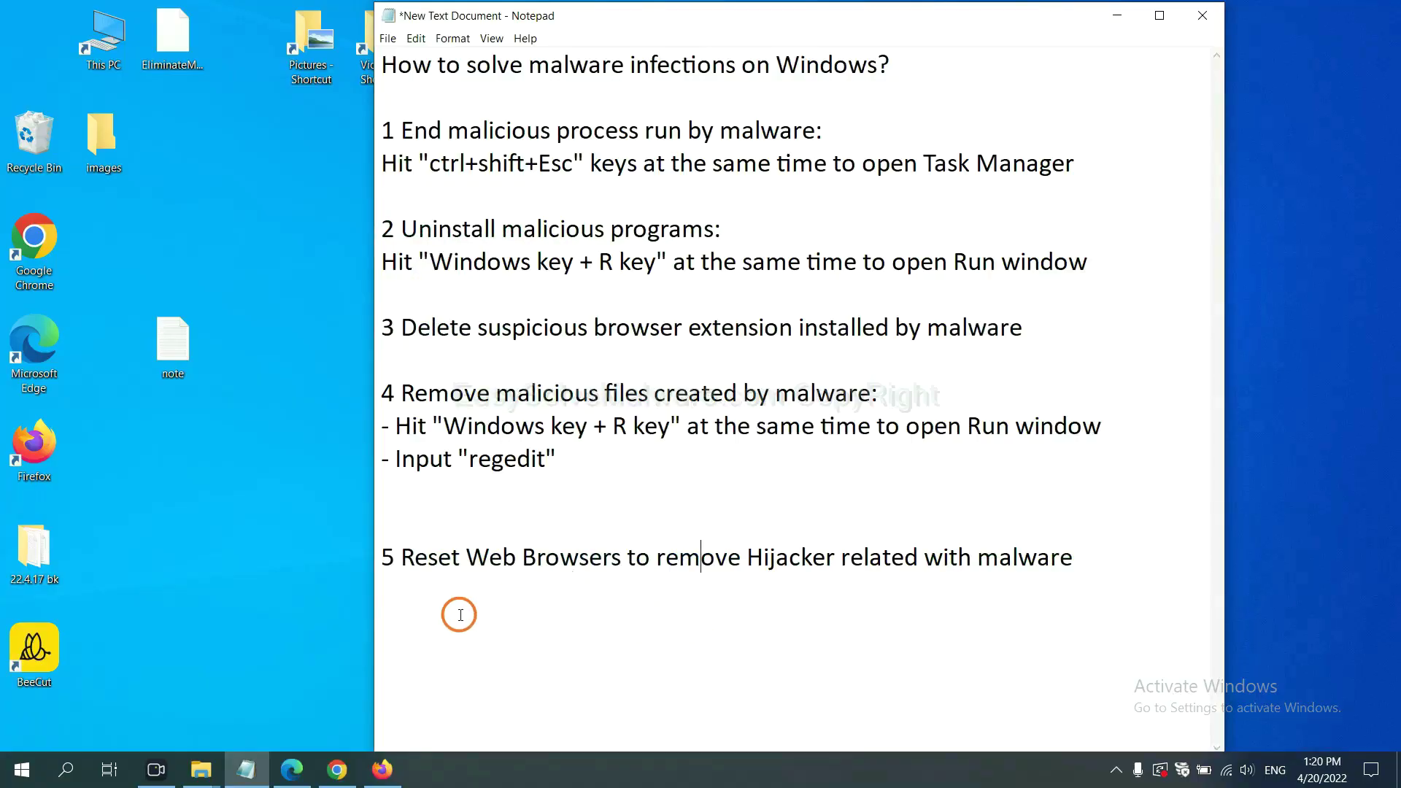
- Search Chrome settings for 'reset' and bring up the 'Restore settings to their original defaults' confirmation
left_click(326, 782)
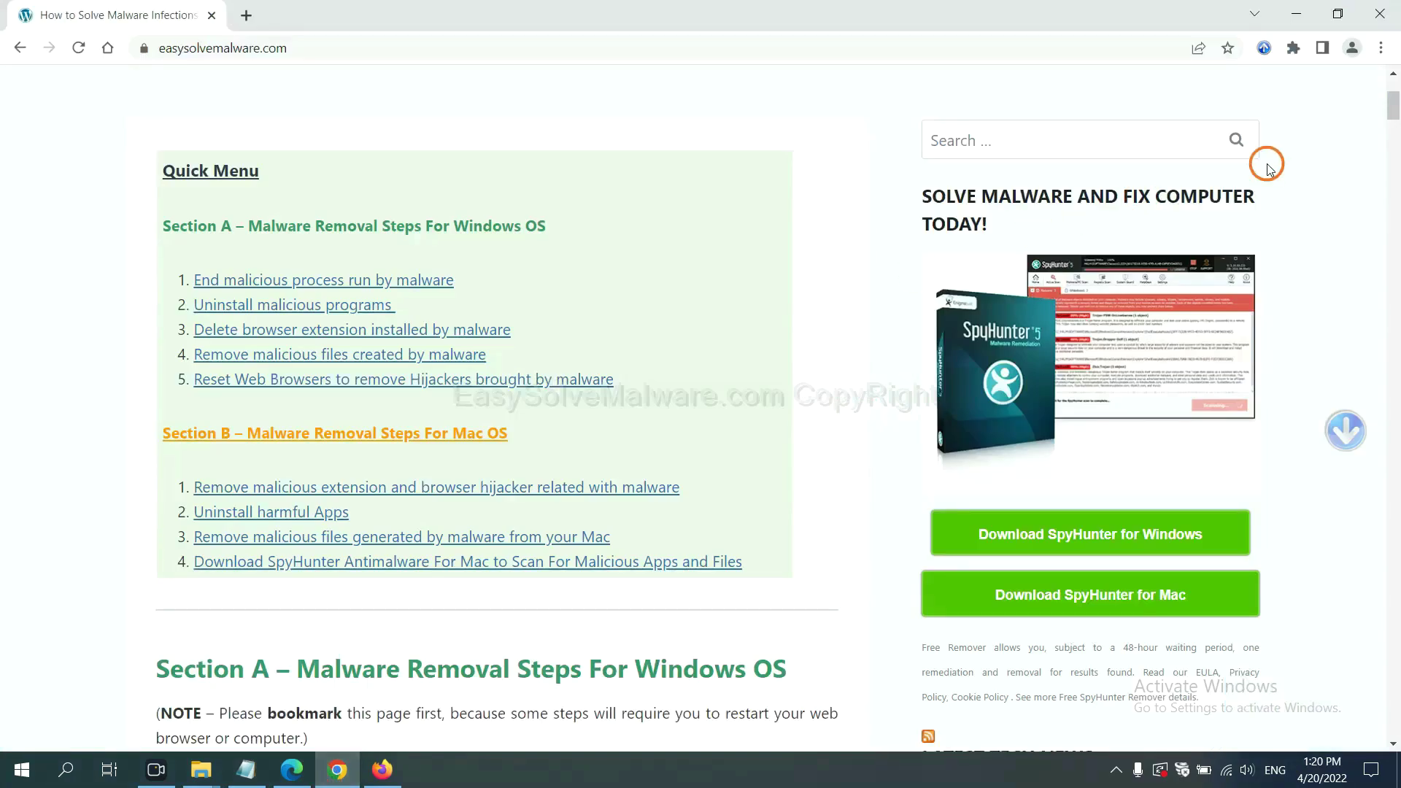
left_click(1383, 49)
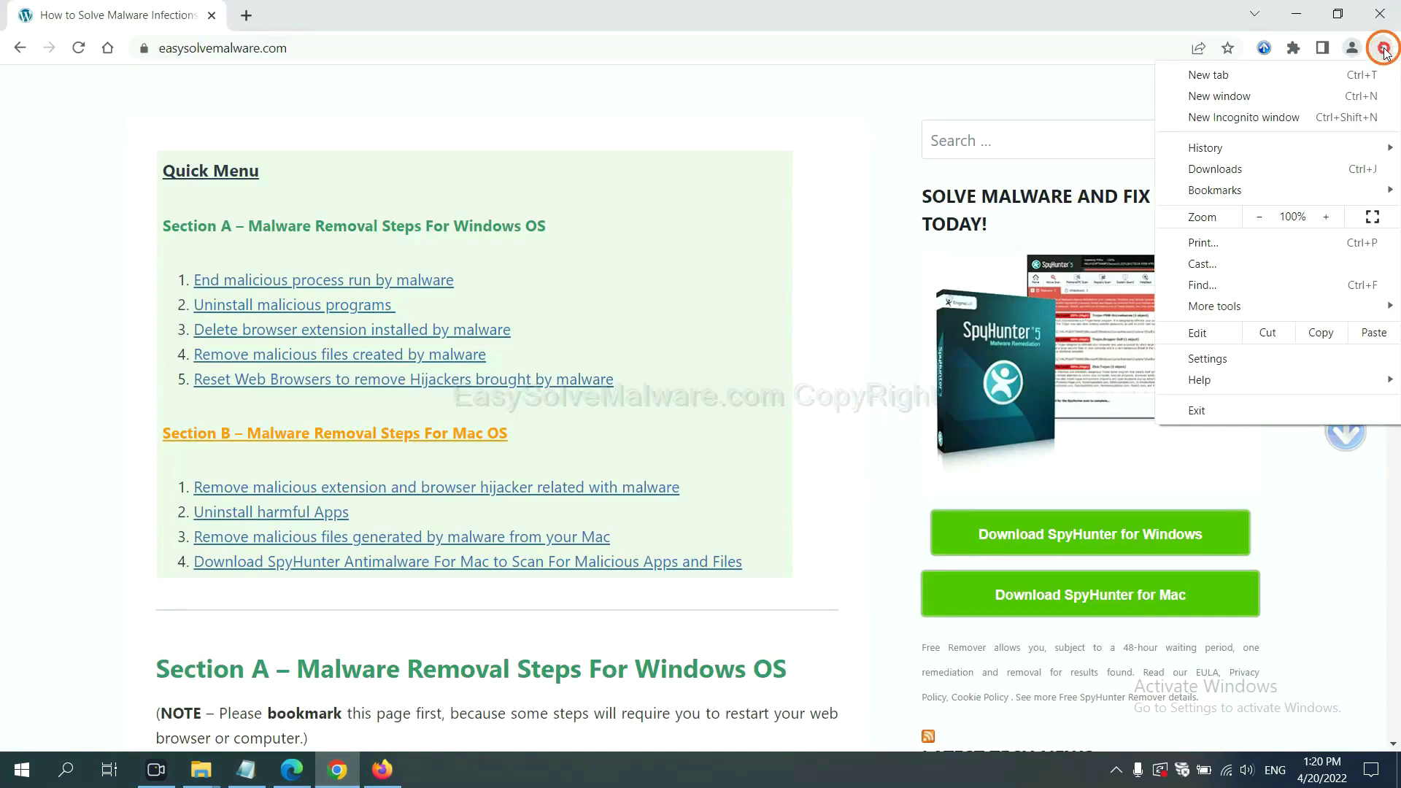
left_click(1211, 359)
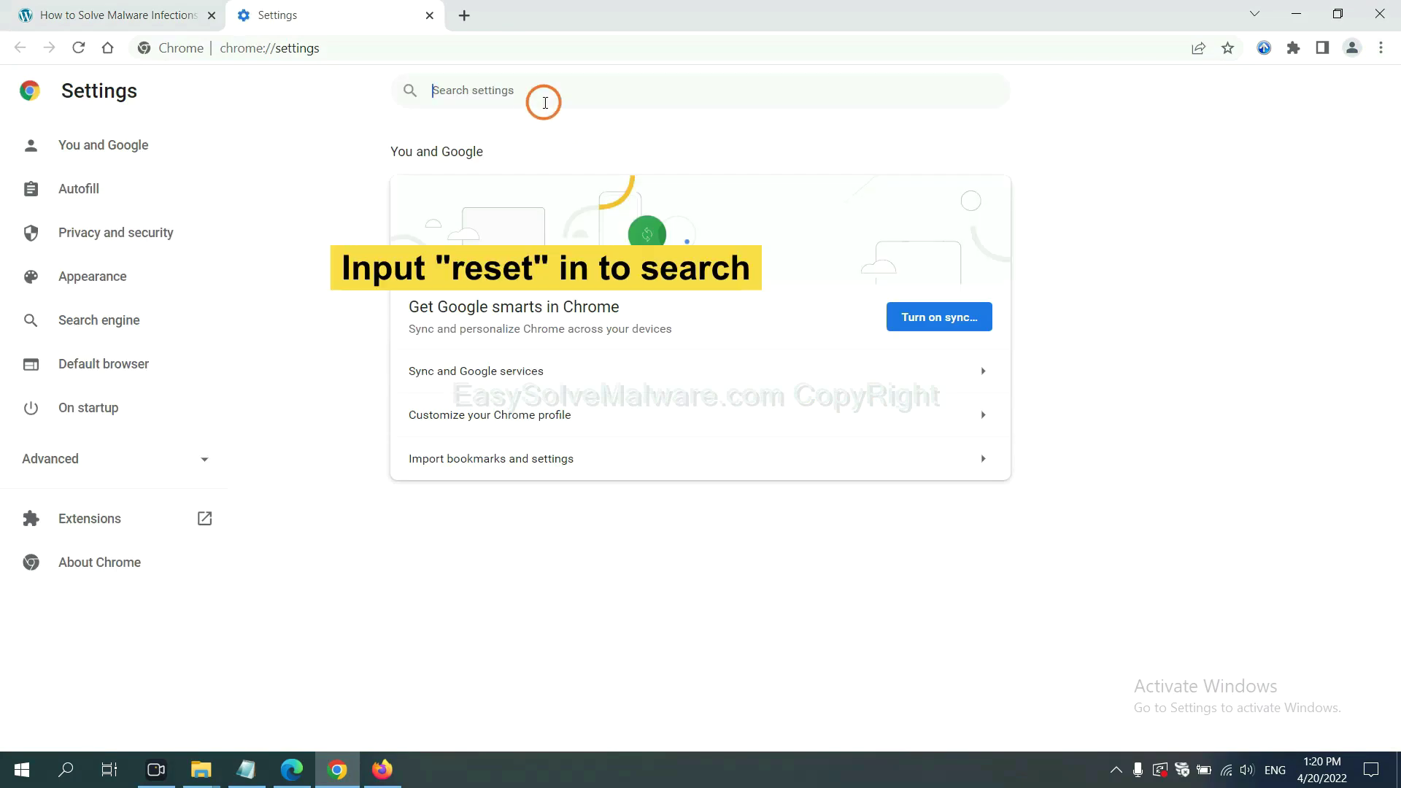
type("reset")
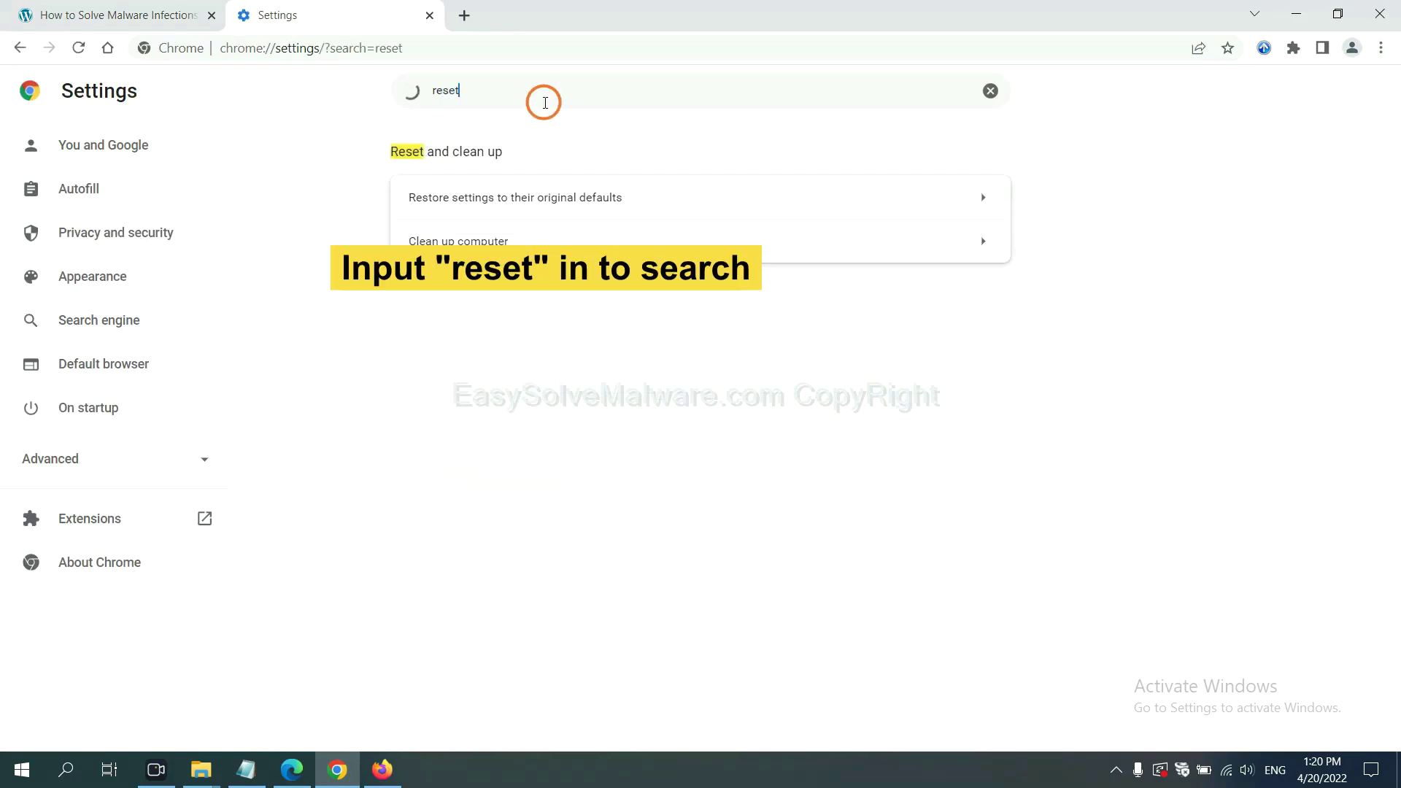
left_click(598, 194)
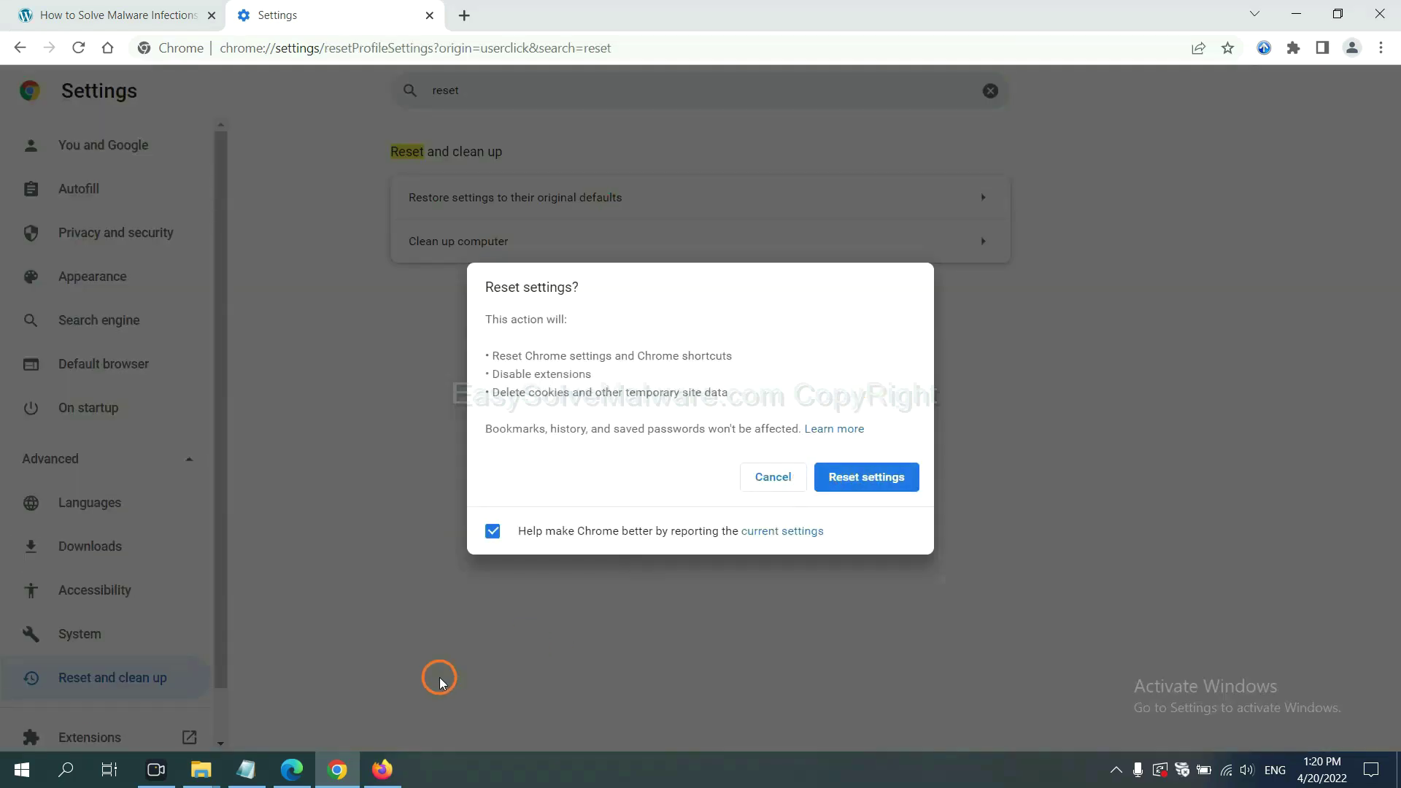
left_click(387, 768)
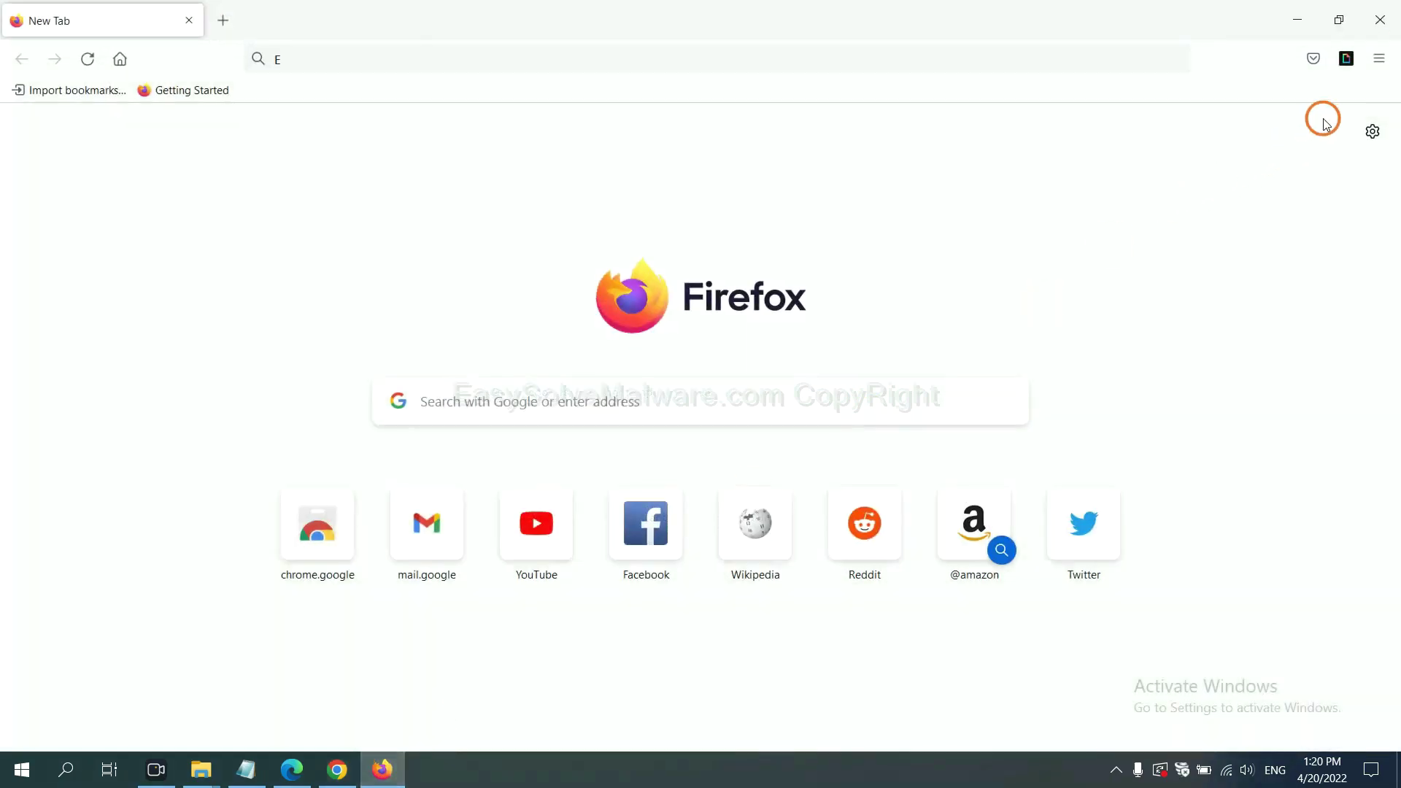
- Bring up the Refresh Firefox prompt from Help > More troubleshooting information
left_click(1379, 62)
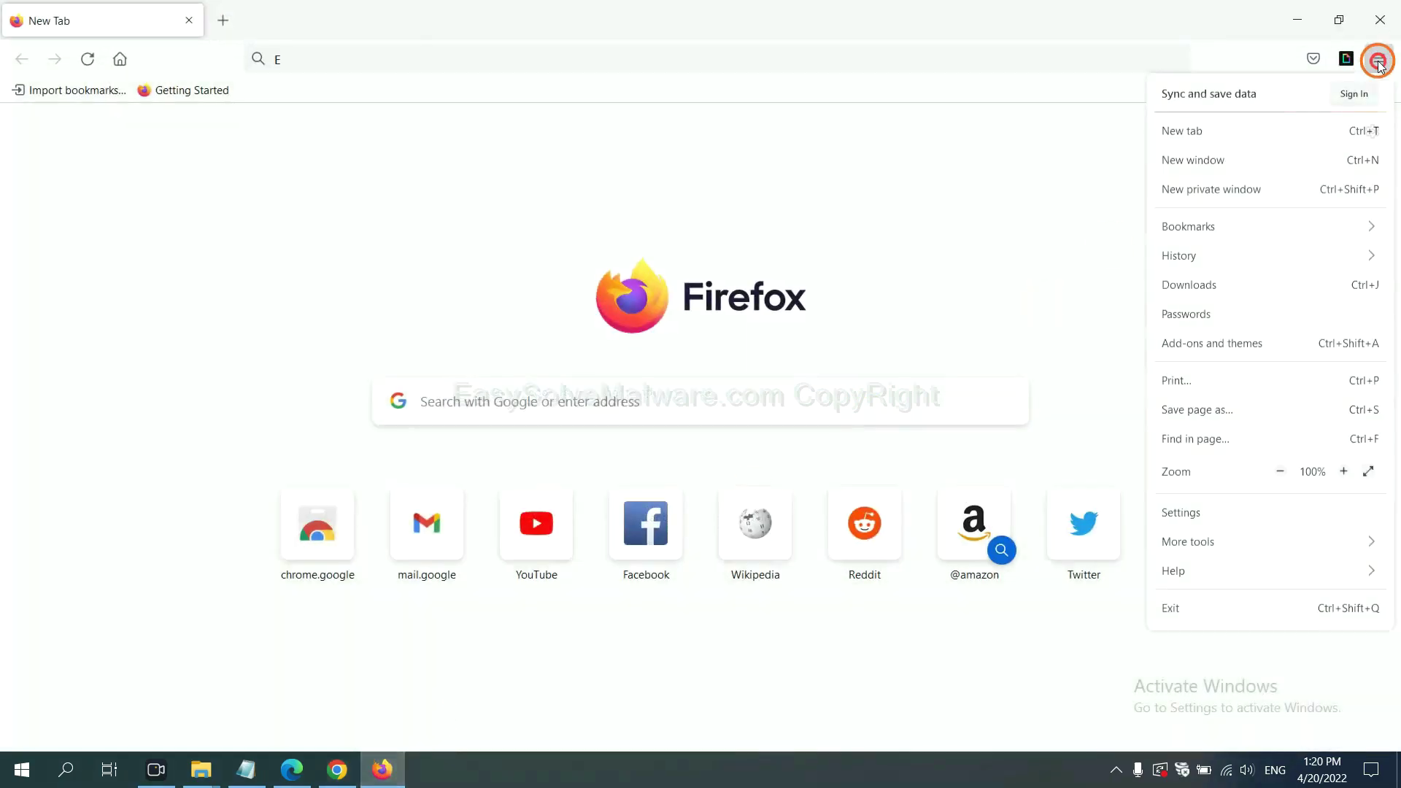
left_click(1205, 570)
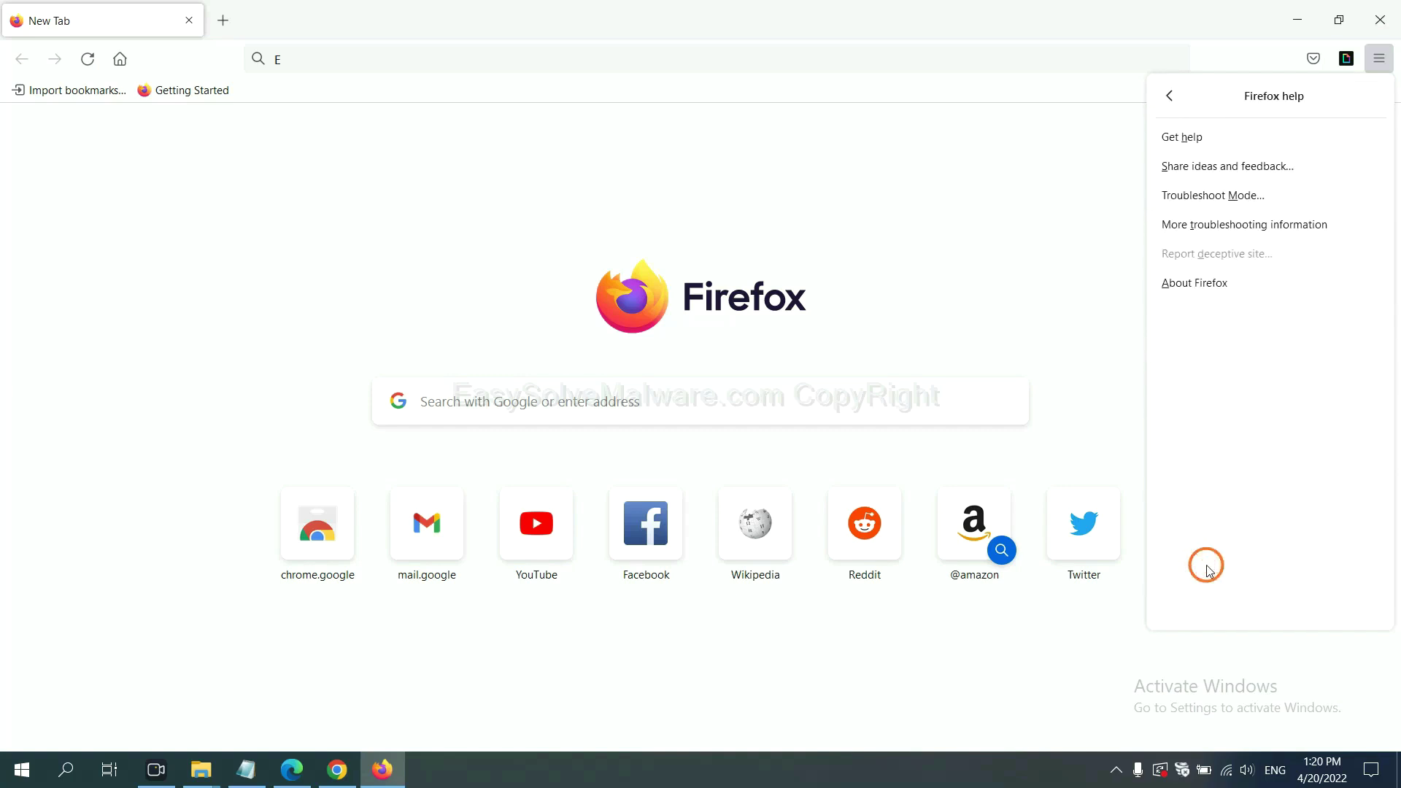
left_click(1233, 230)
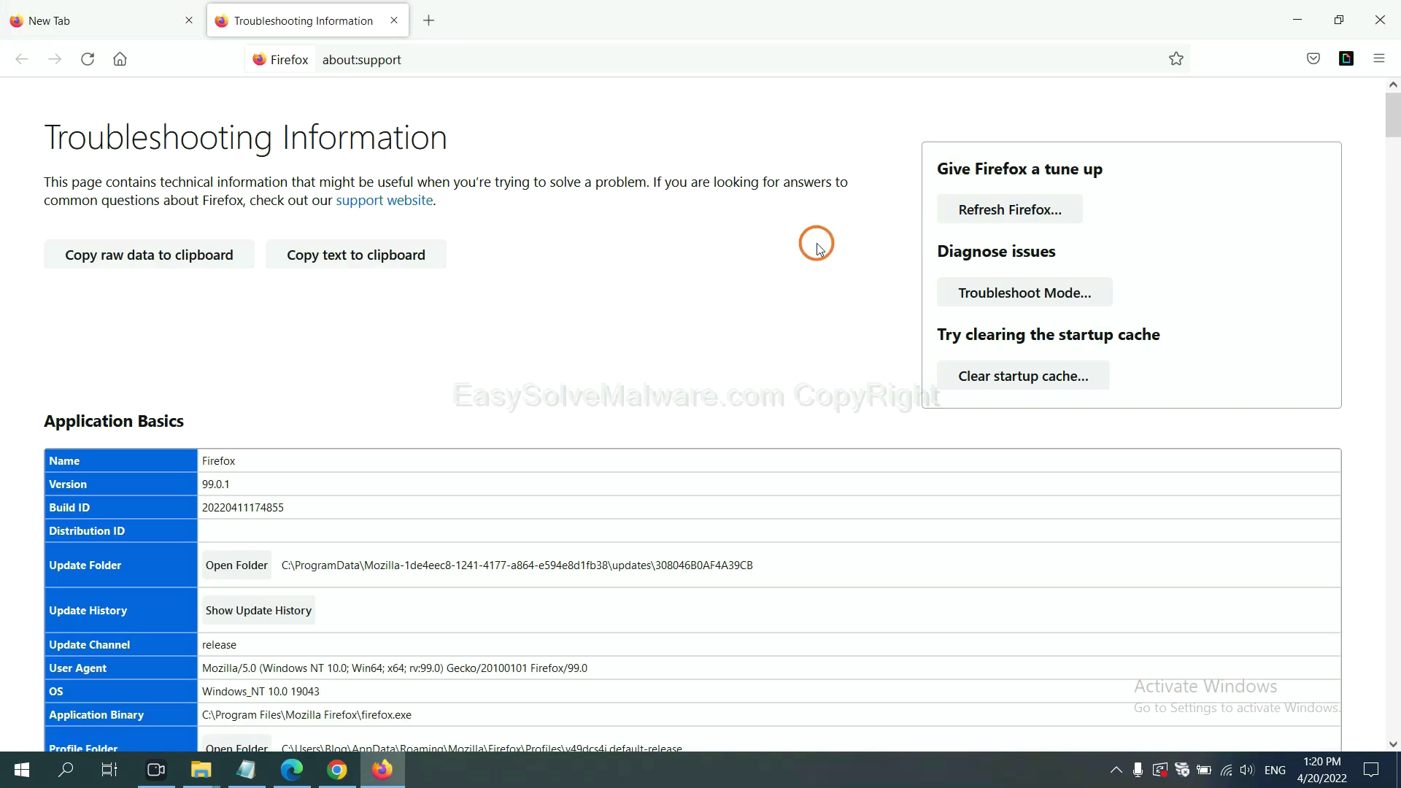
left_click(985, 211)
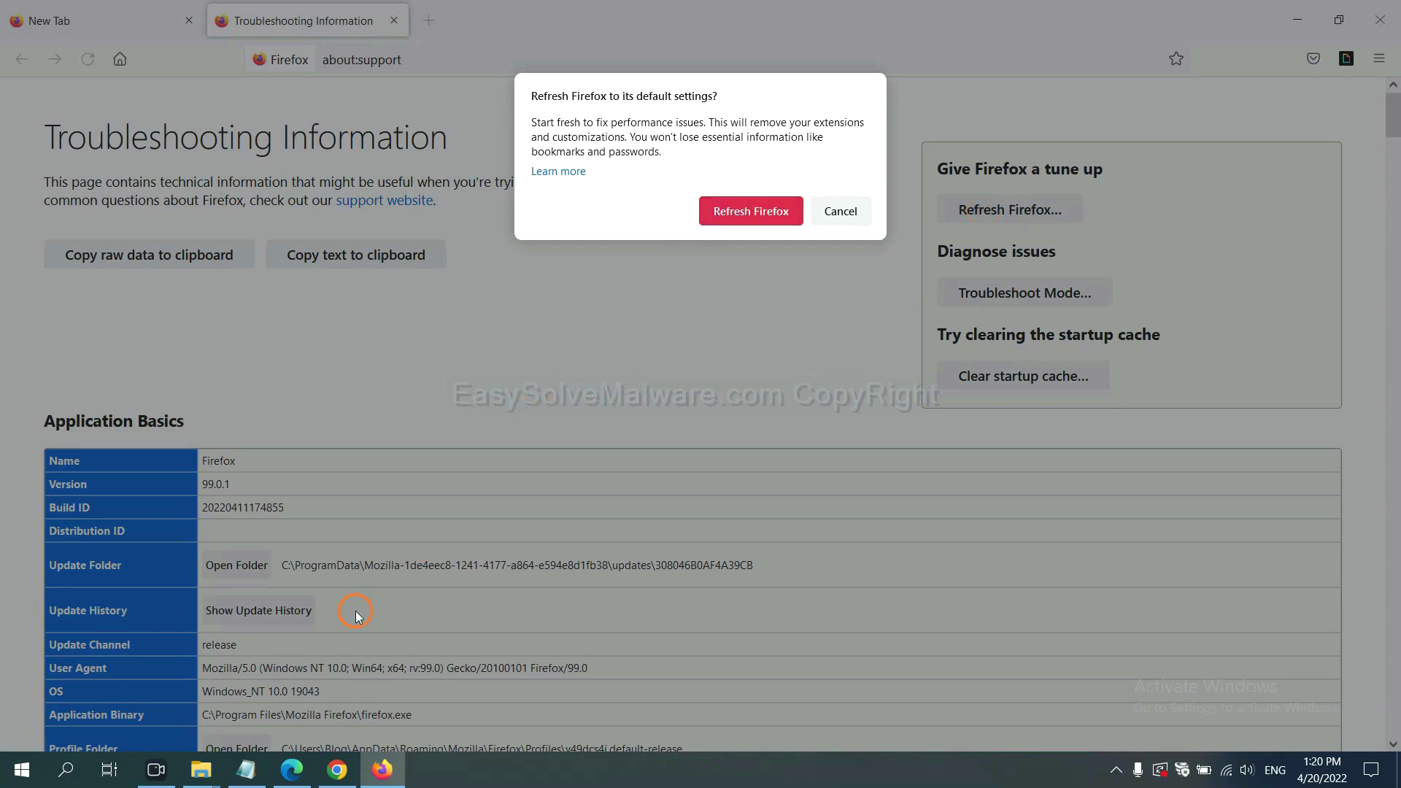
left_click(291, 772)
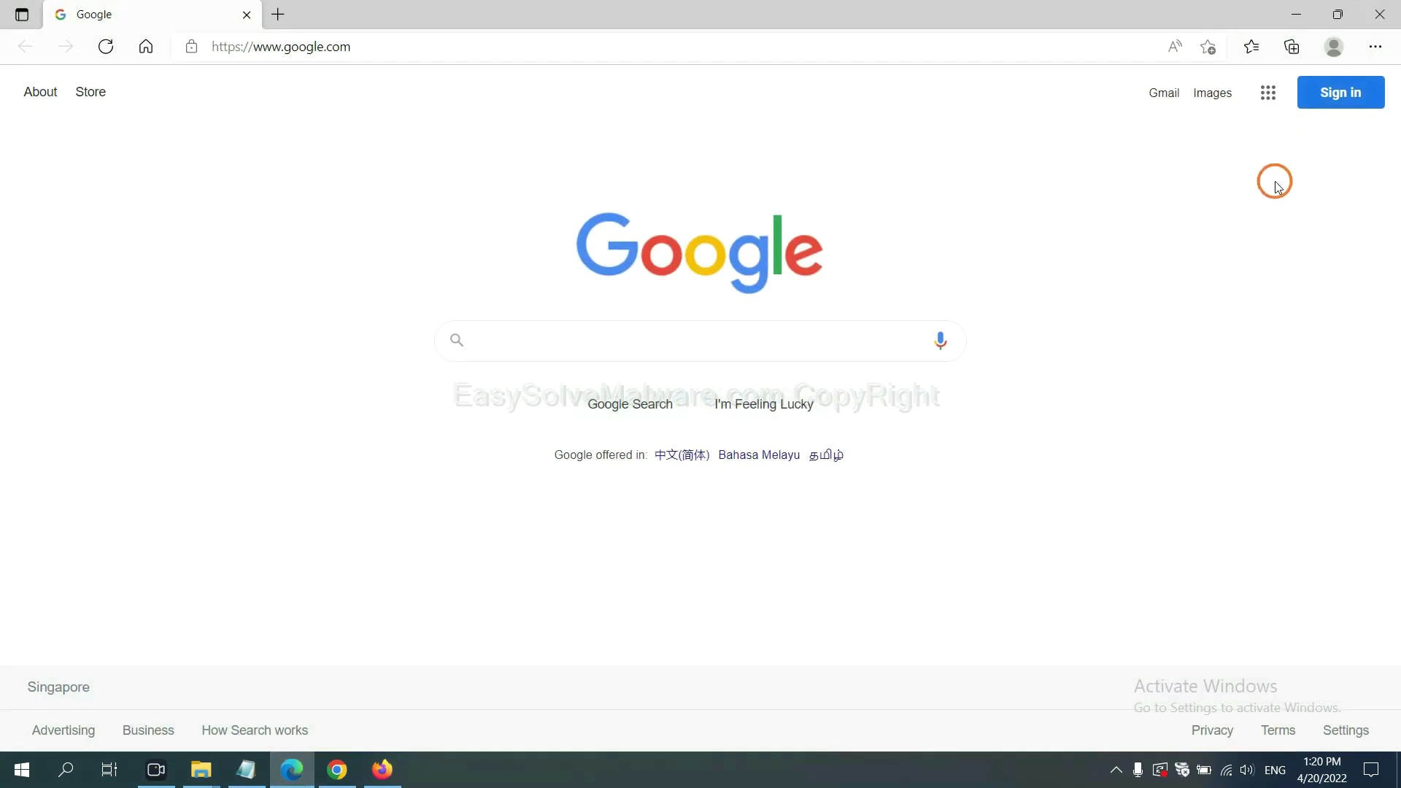
- Search Edge settings for 'reset' and bring up 'Restore settings to their default values'
left_click(1376, 50)
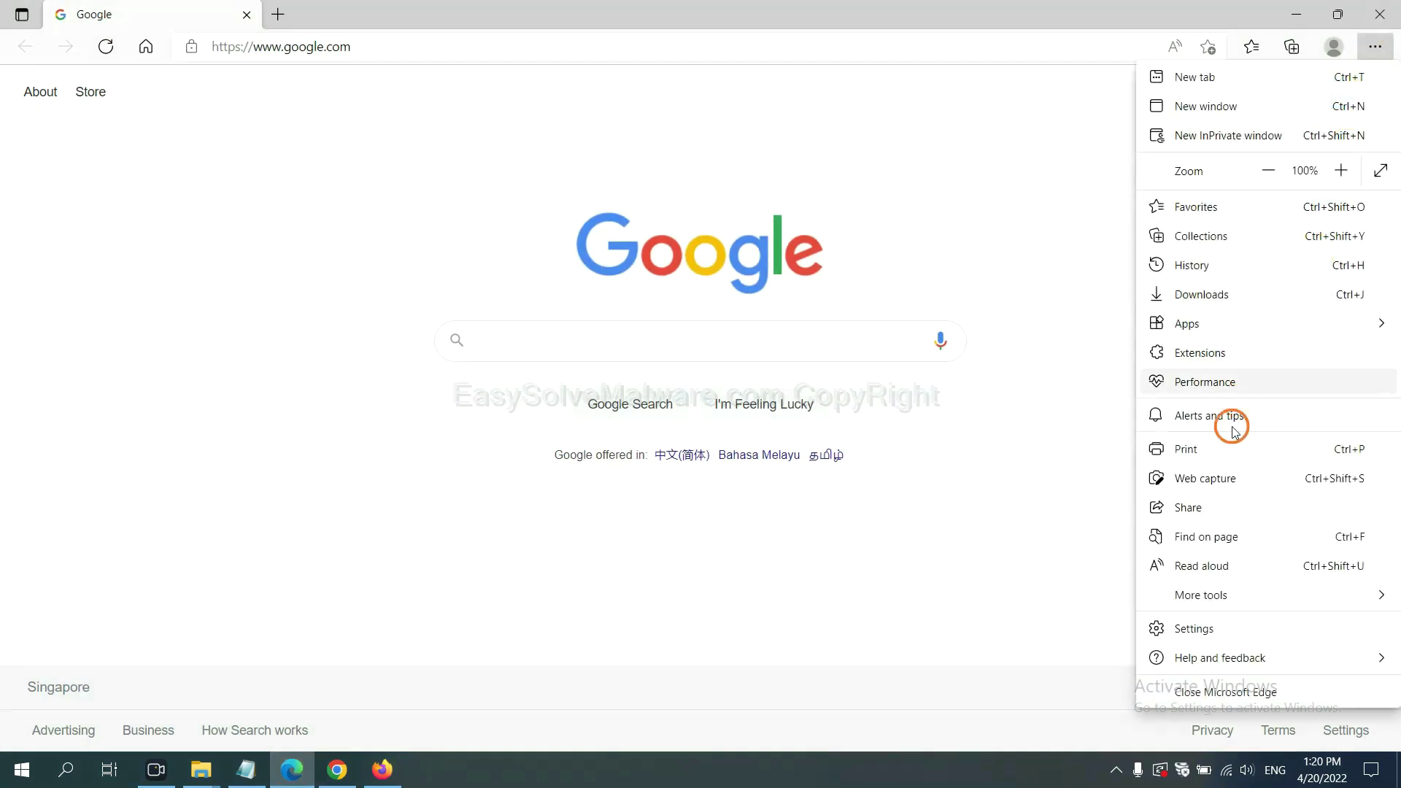
left_click(1209, 629)
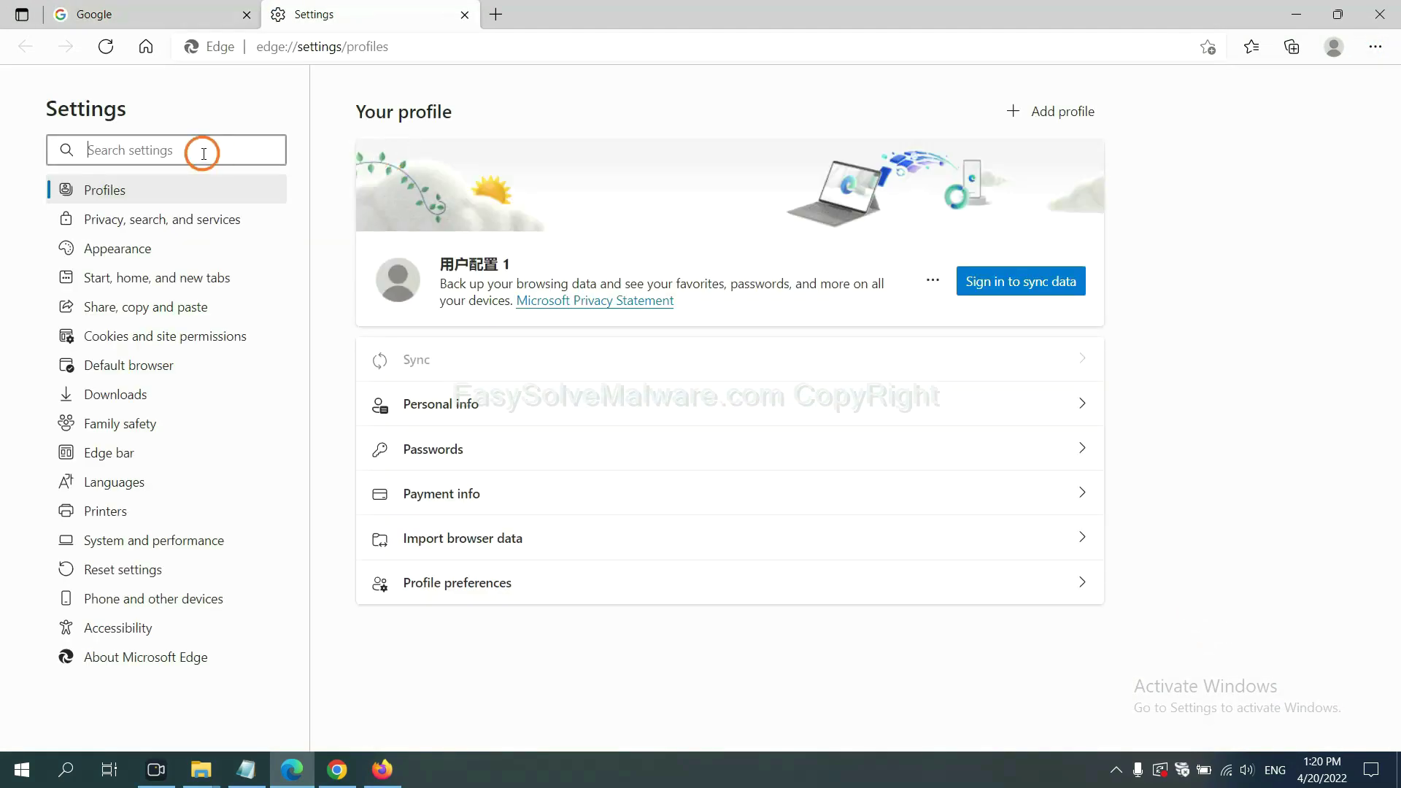
type("re")
type("se")
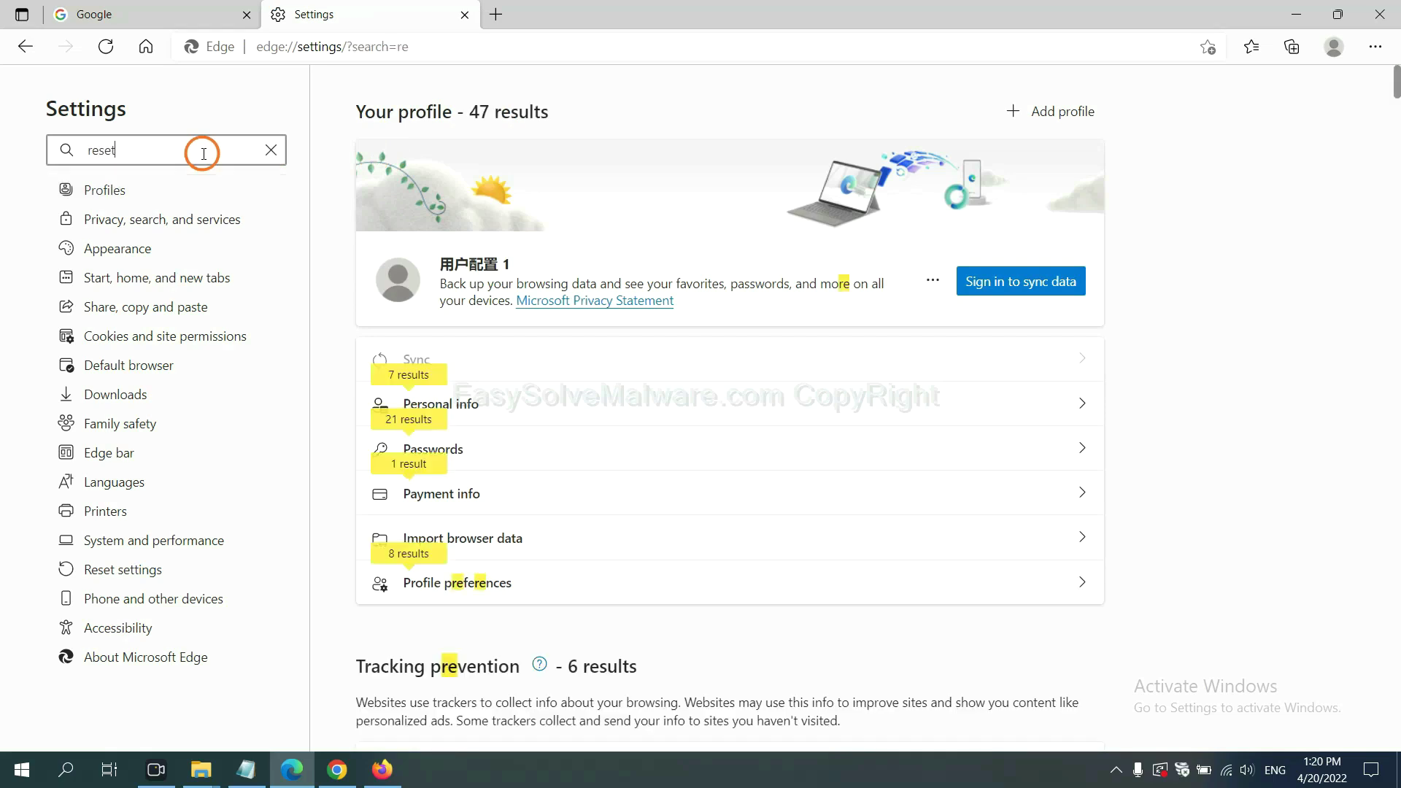
type("t")
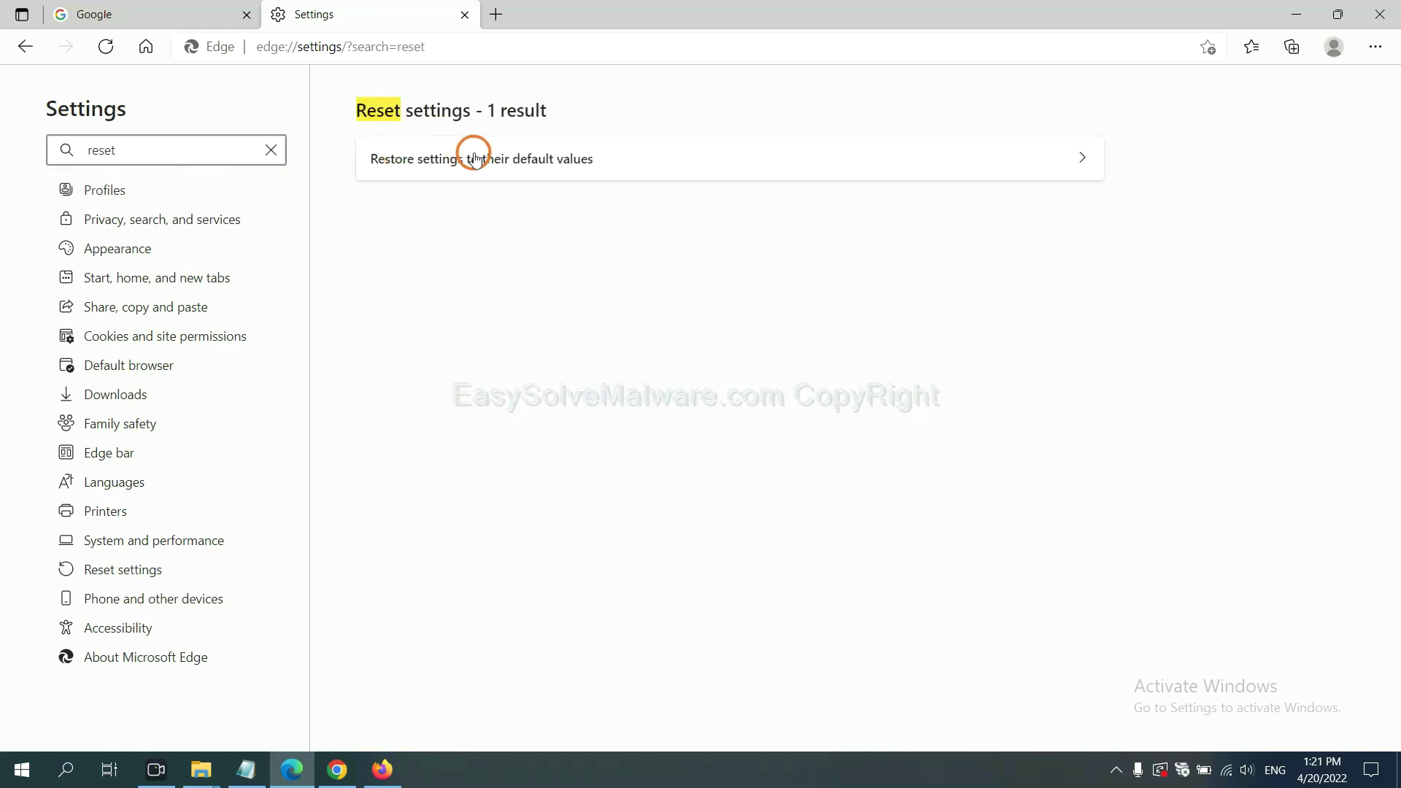
left_click(492, 152)
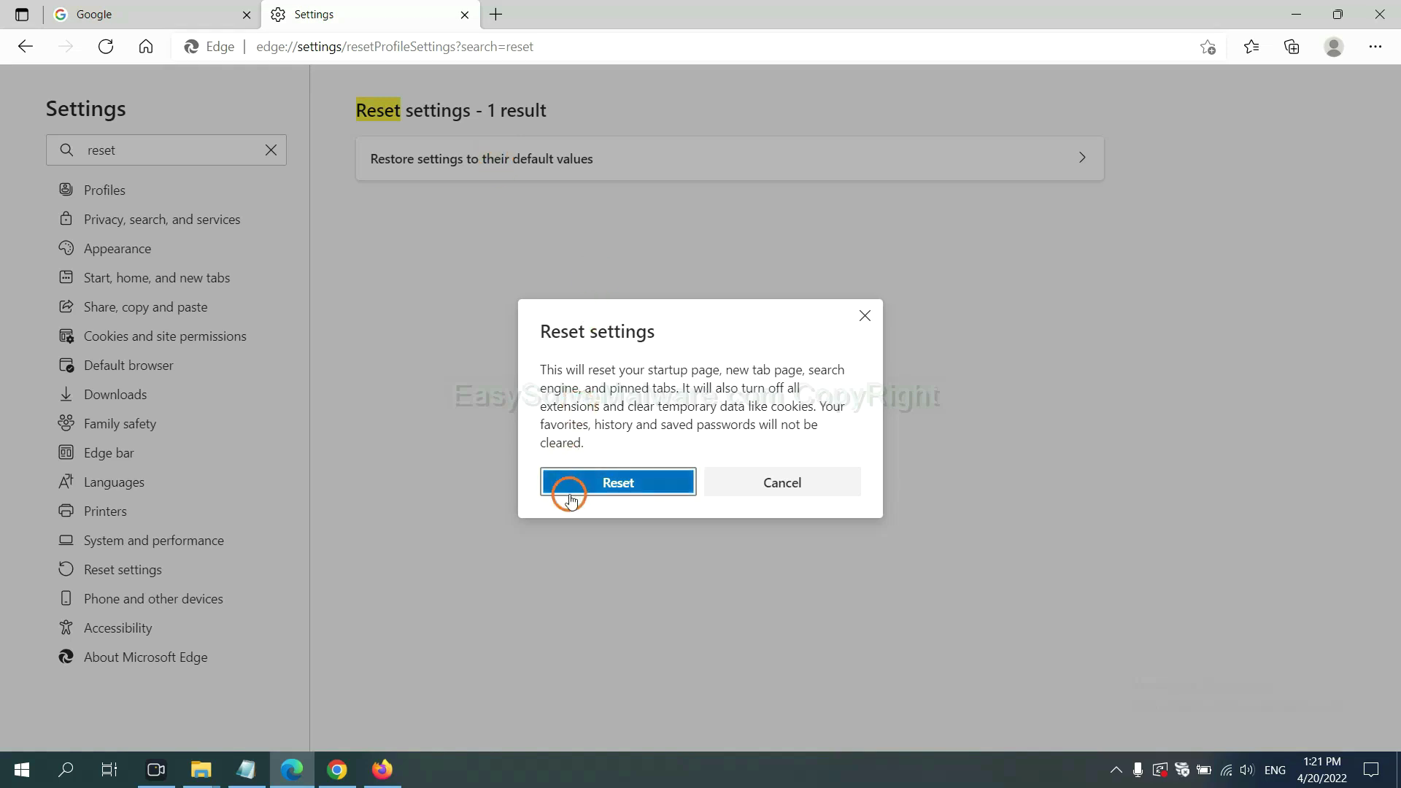